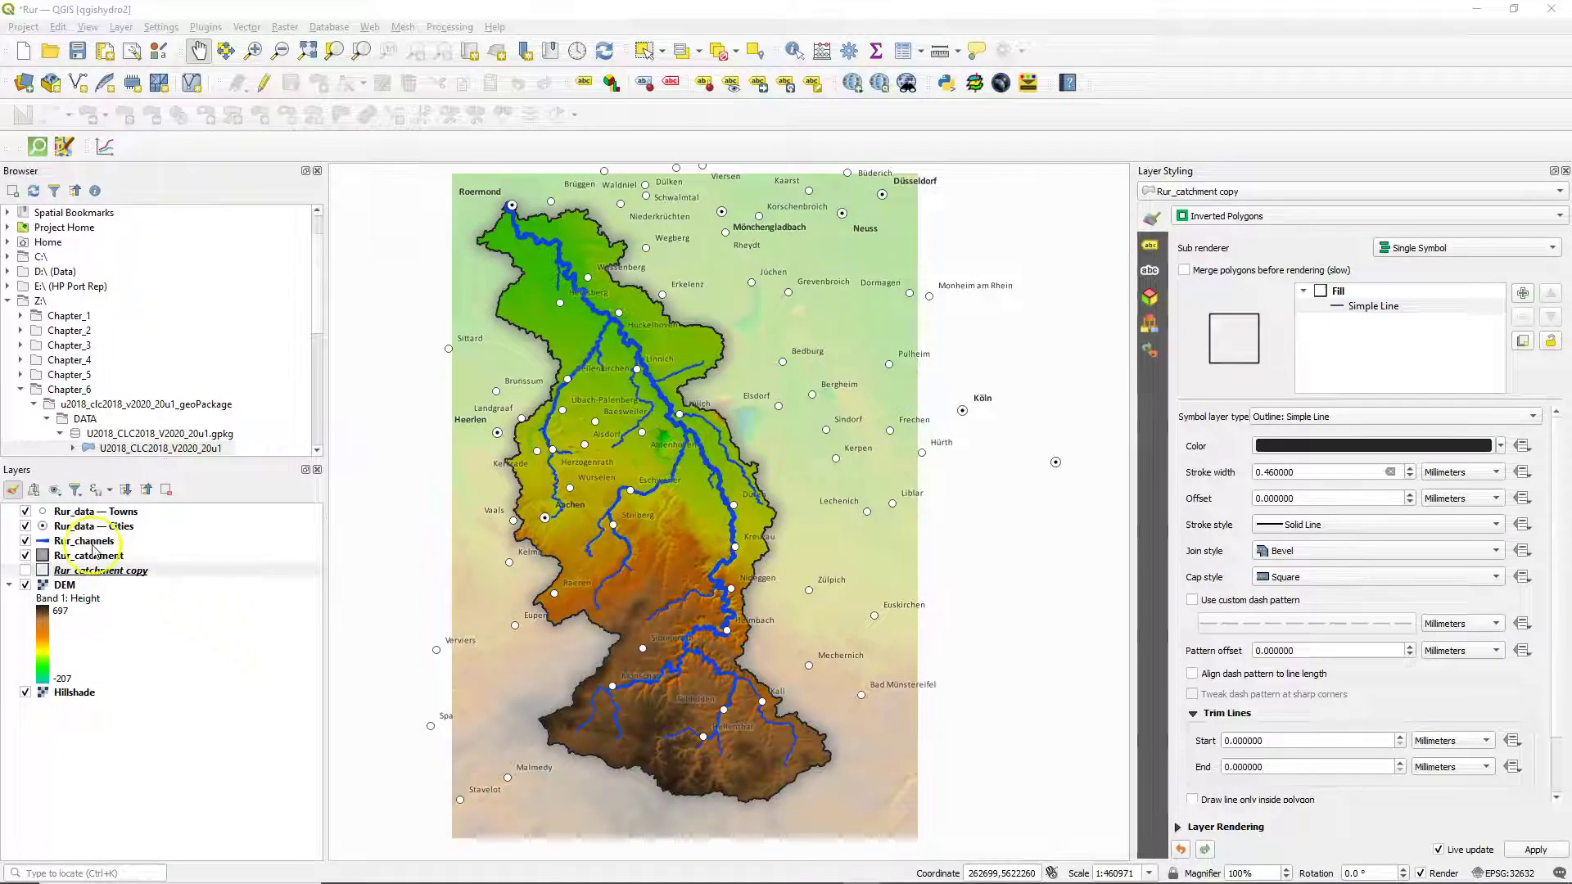
Duplicate the Rur_channels layer, hide the original, and make the copy visible and selected
left_click(90, 542)
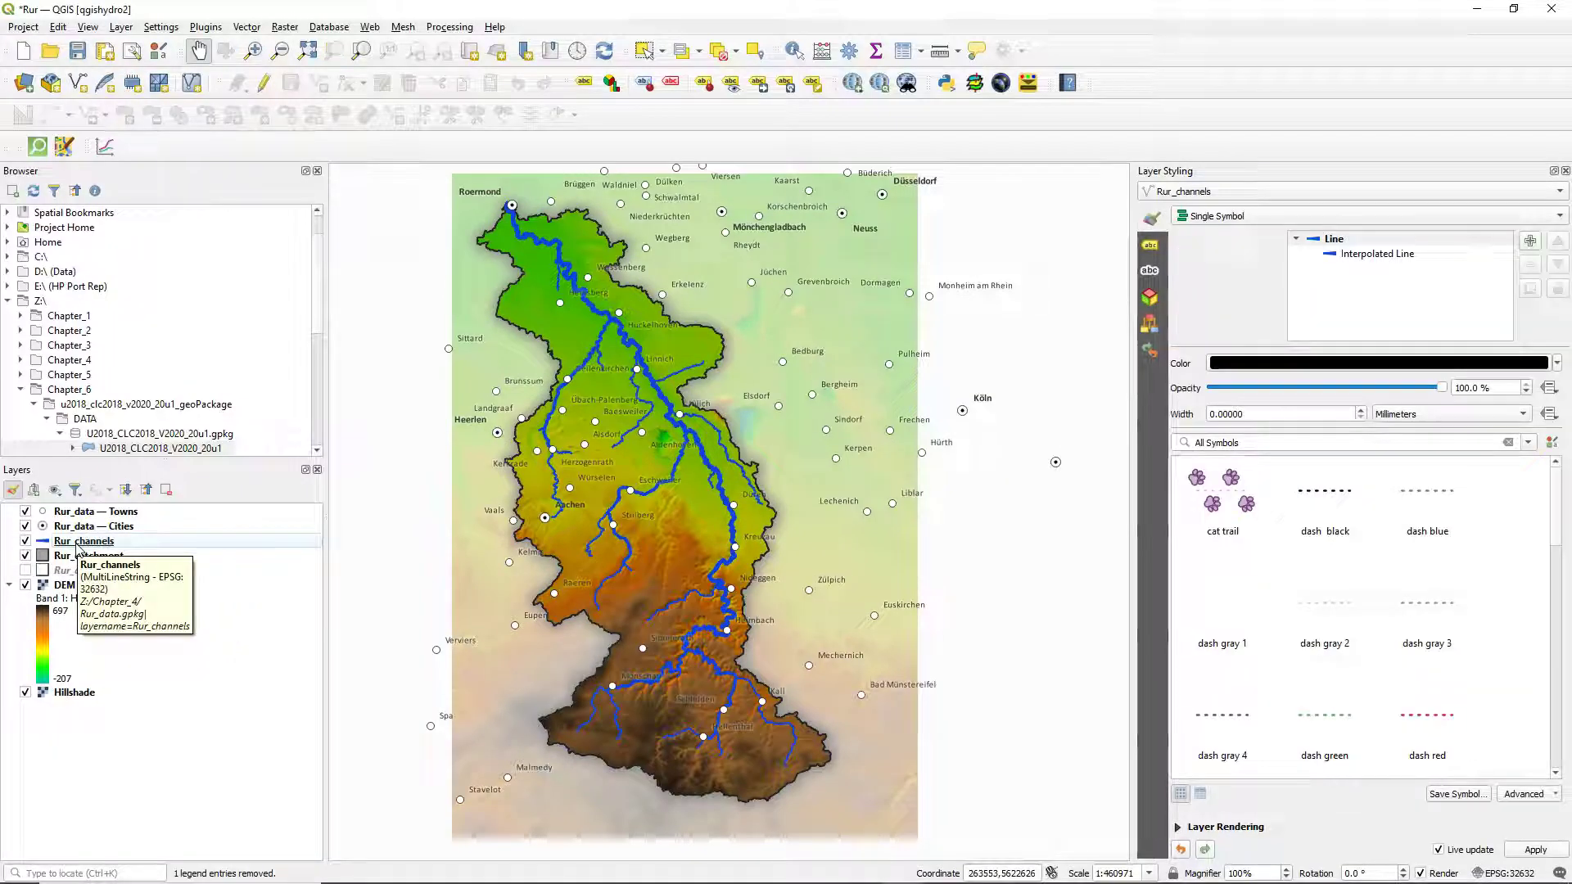
right_click(78, 542)
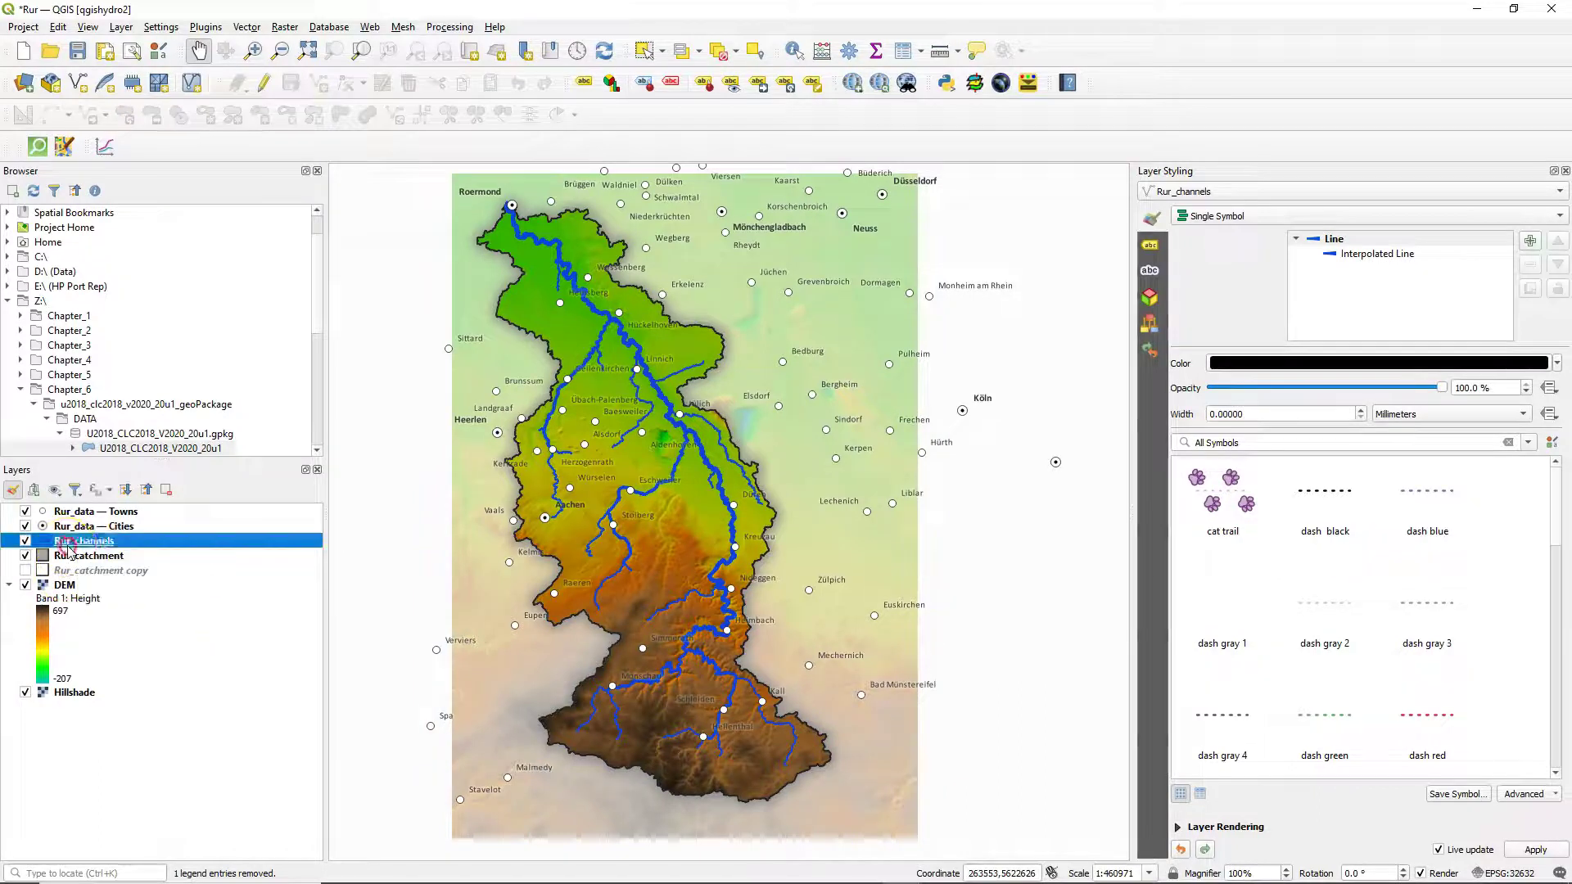
left_click(123, 283)
left_click(26, 541)
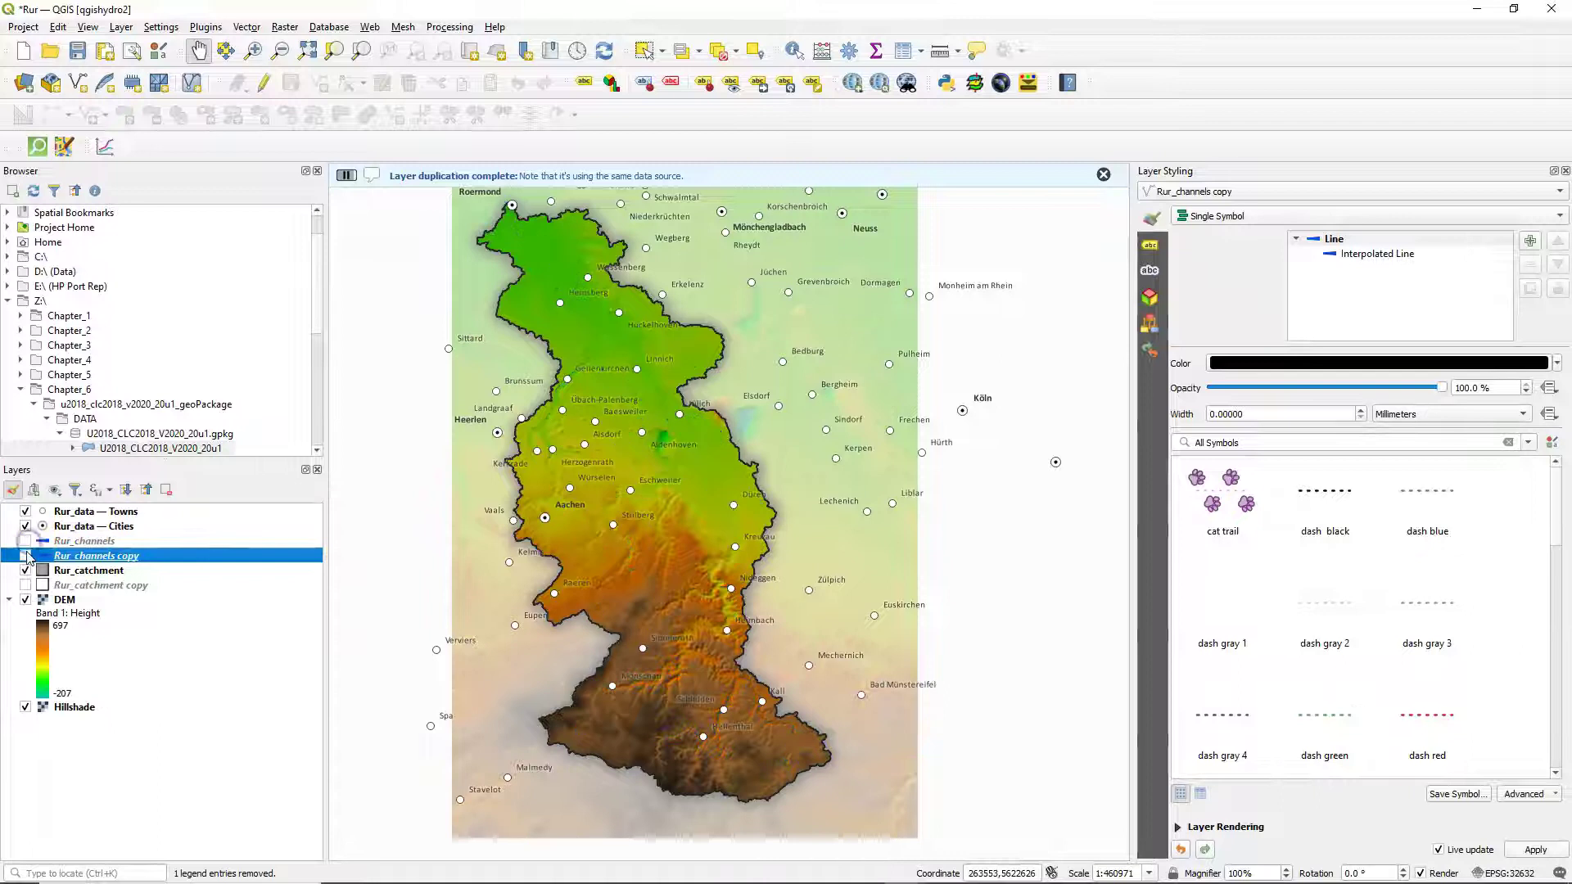
left_click(25, 556)
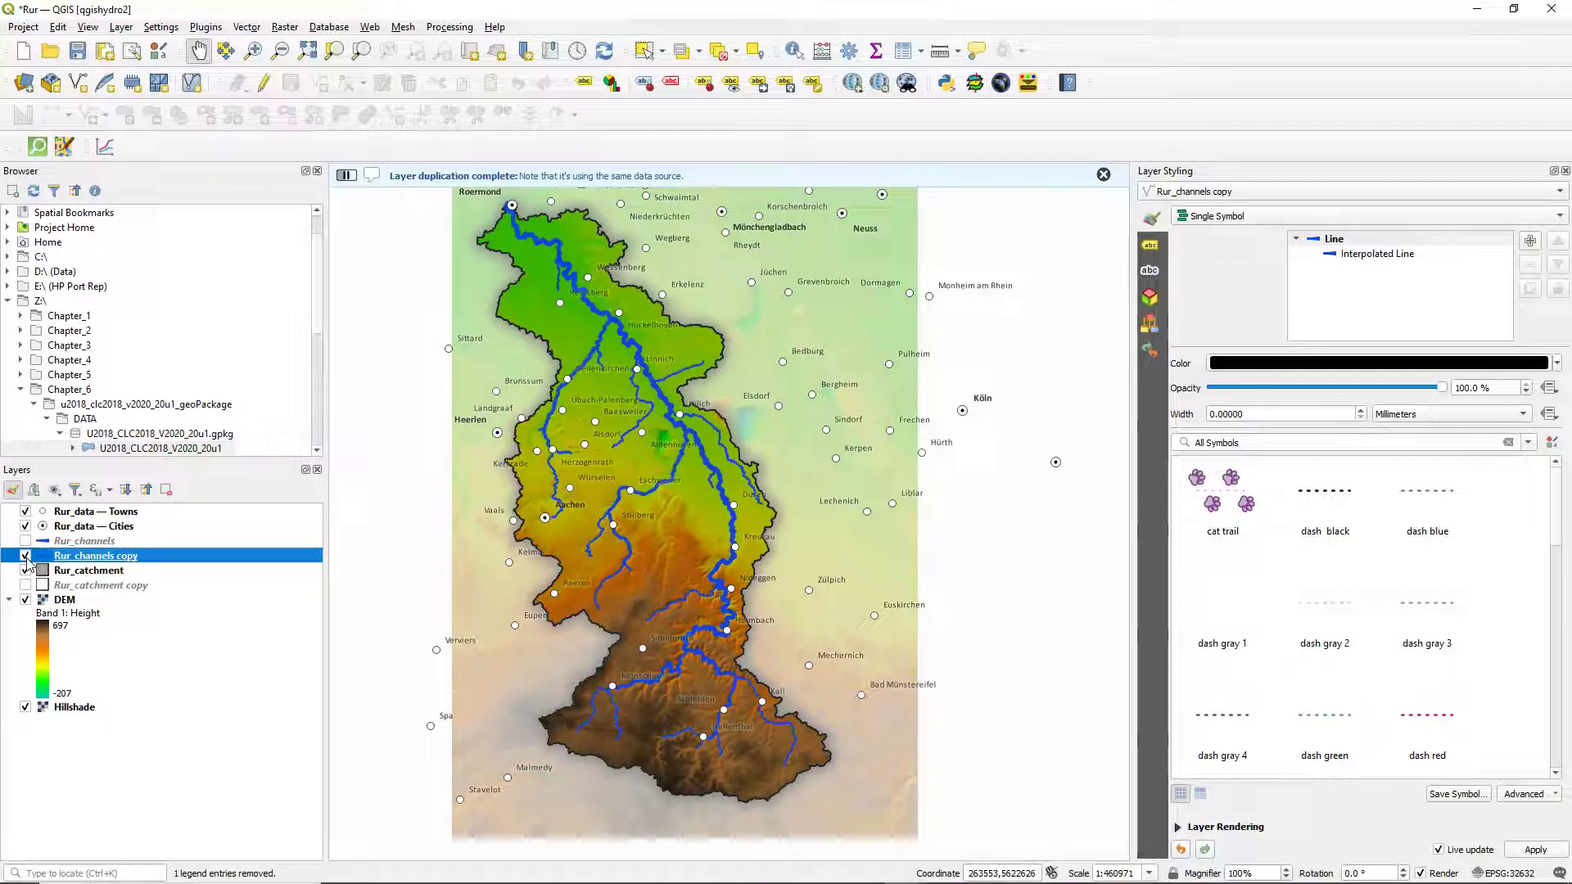
left_click(78, 560)
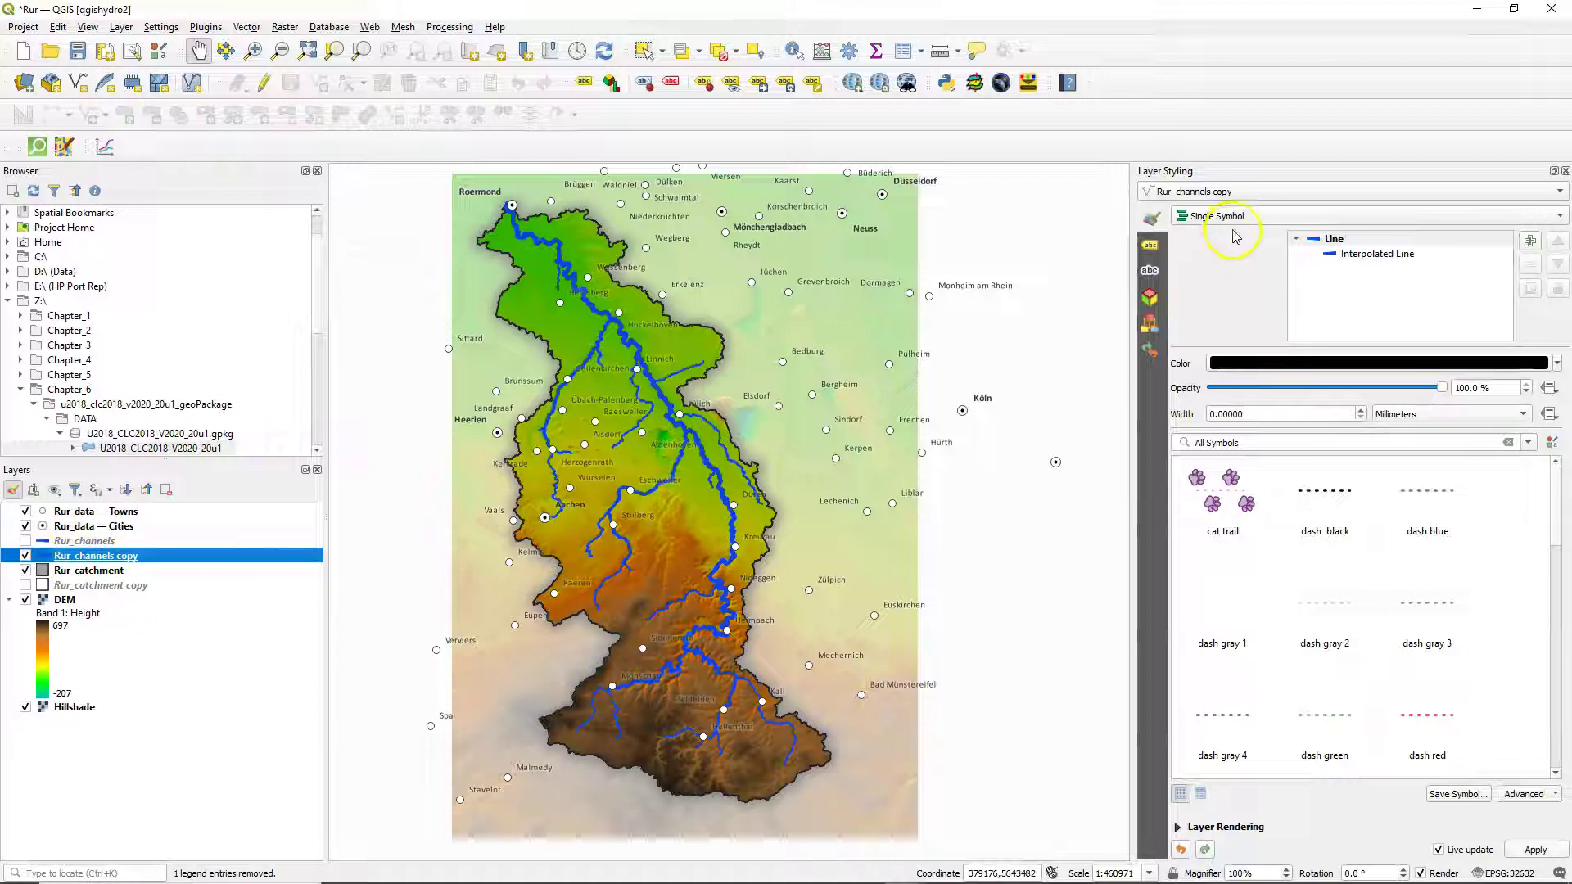
Change the channels copy's symbology from Single Symbol to Graduated, using ORDER as the value
left_click(1369, 254)
left_click(1313, 366)
left_click(1312, 366)
left_click(1228, 215)
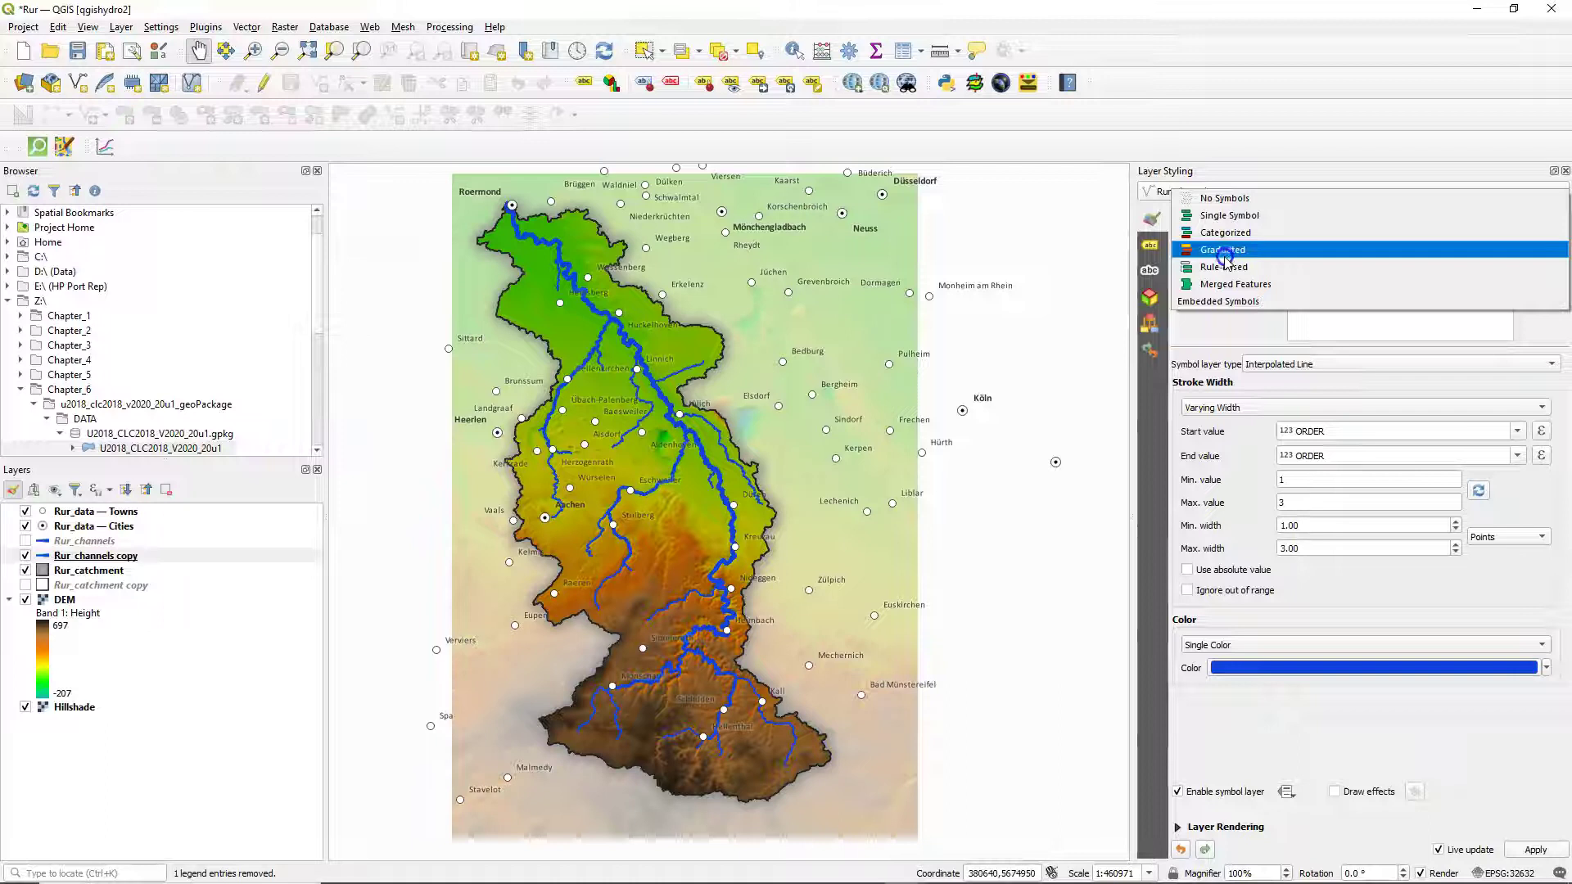
left_click(1223, 249)
left_click(1526, 240)
left_click(1307, 302)
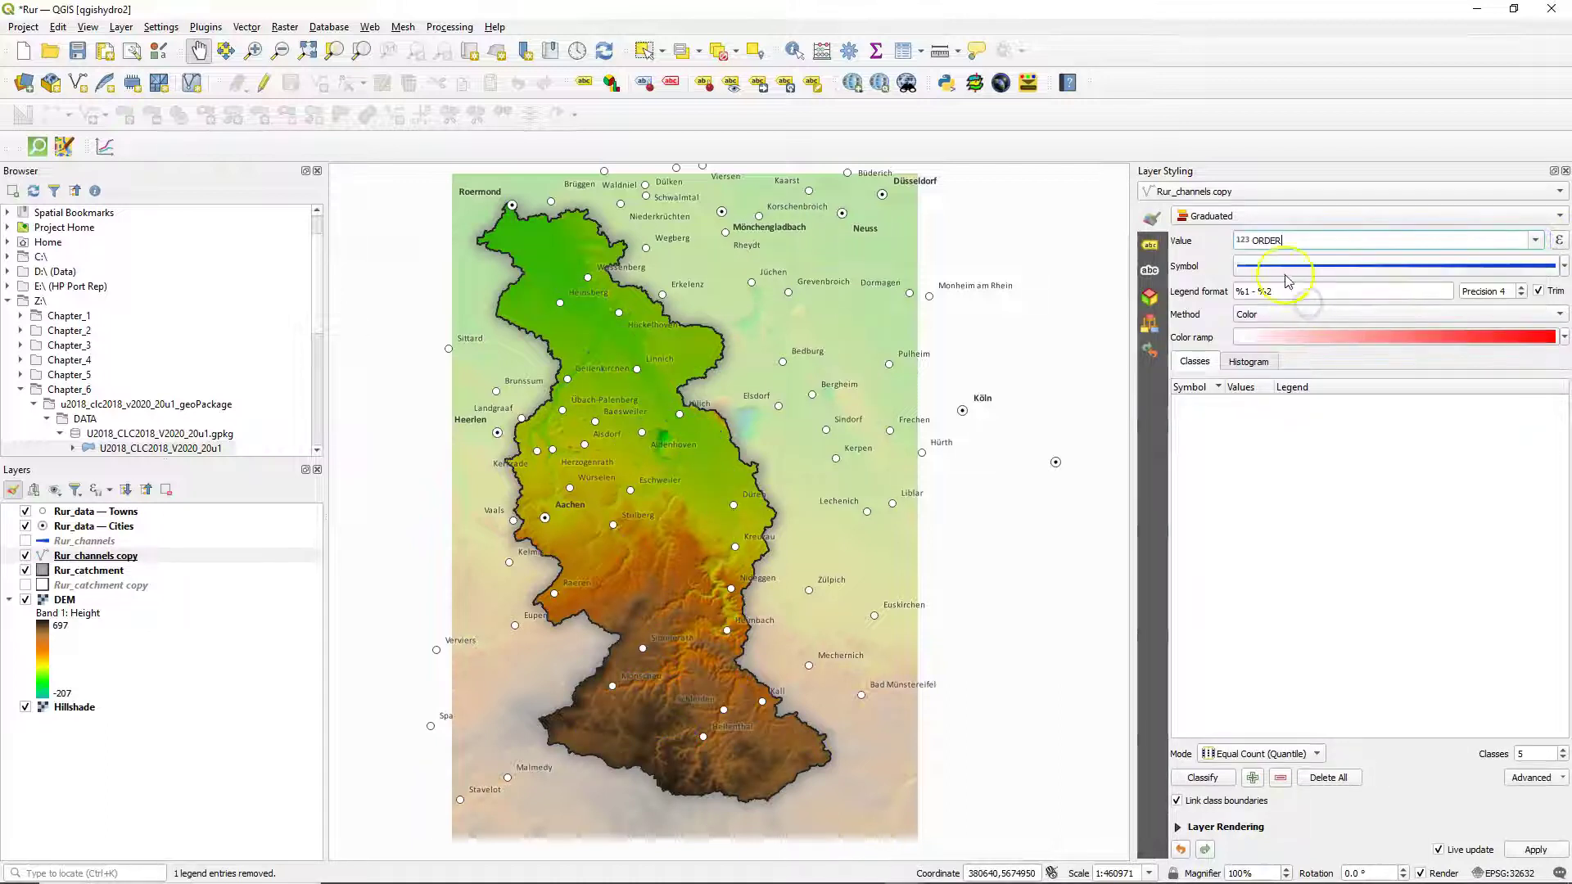
Change the graduated symbol's layer type from Interpolated Line to Simple Line
left_click(1323, 266)
left_click(1353, 253)
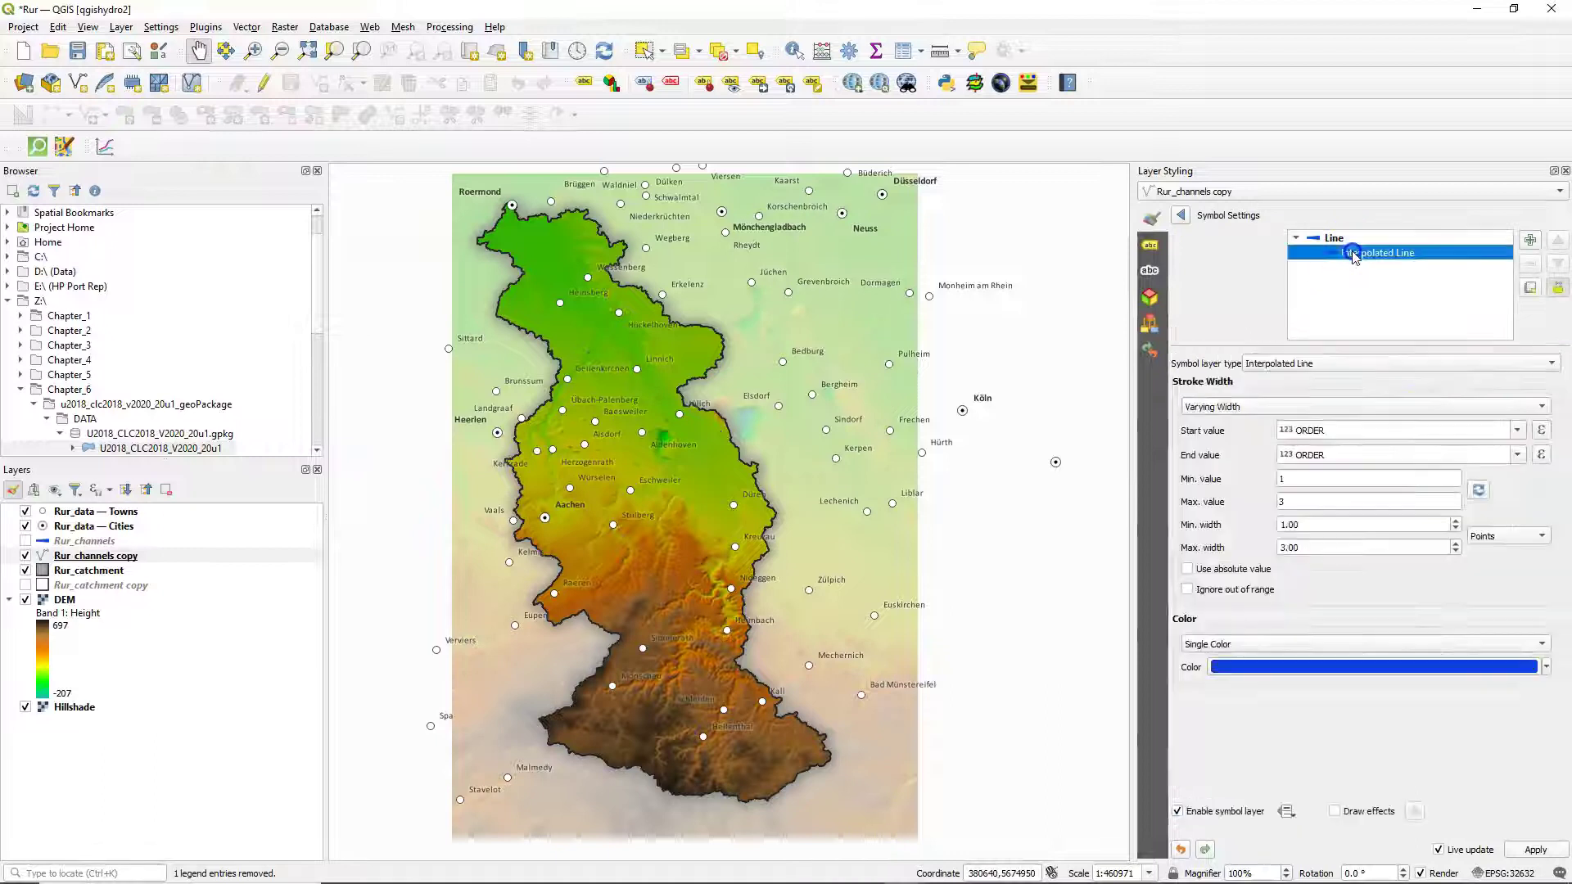
left_click(1330, 363)
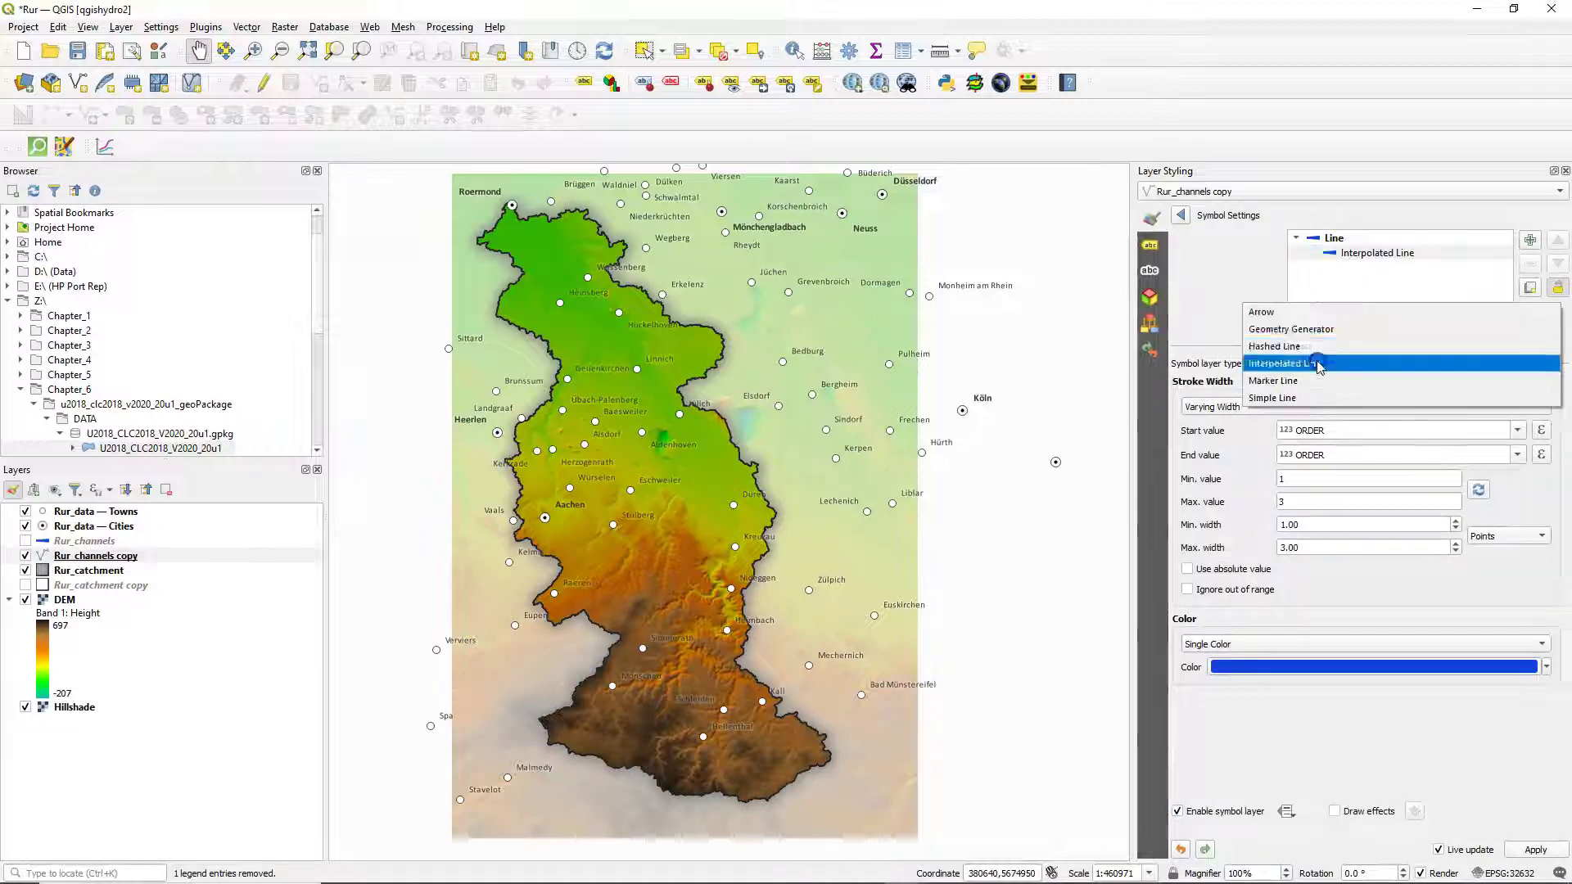
left_click(1283, 399)
Set the simple line's colour to RGB 15, 66, 220
left_click(1259, 393)
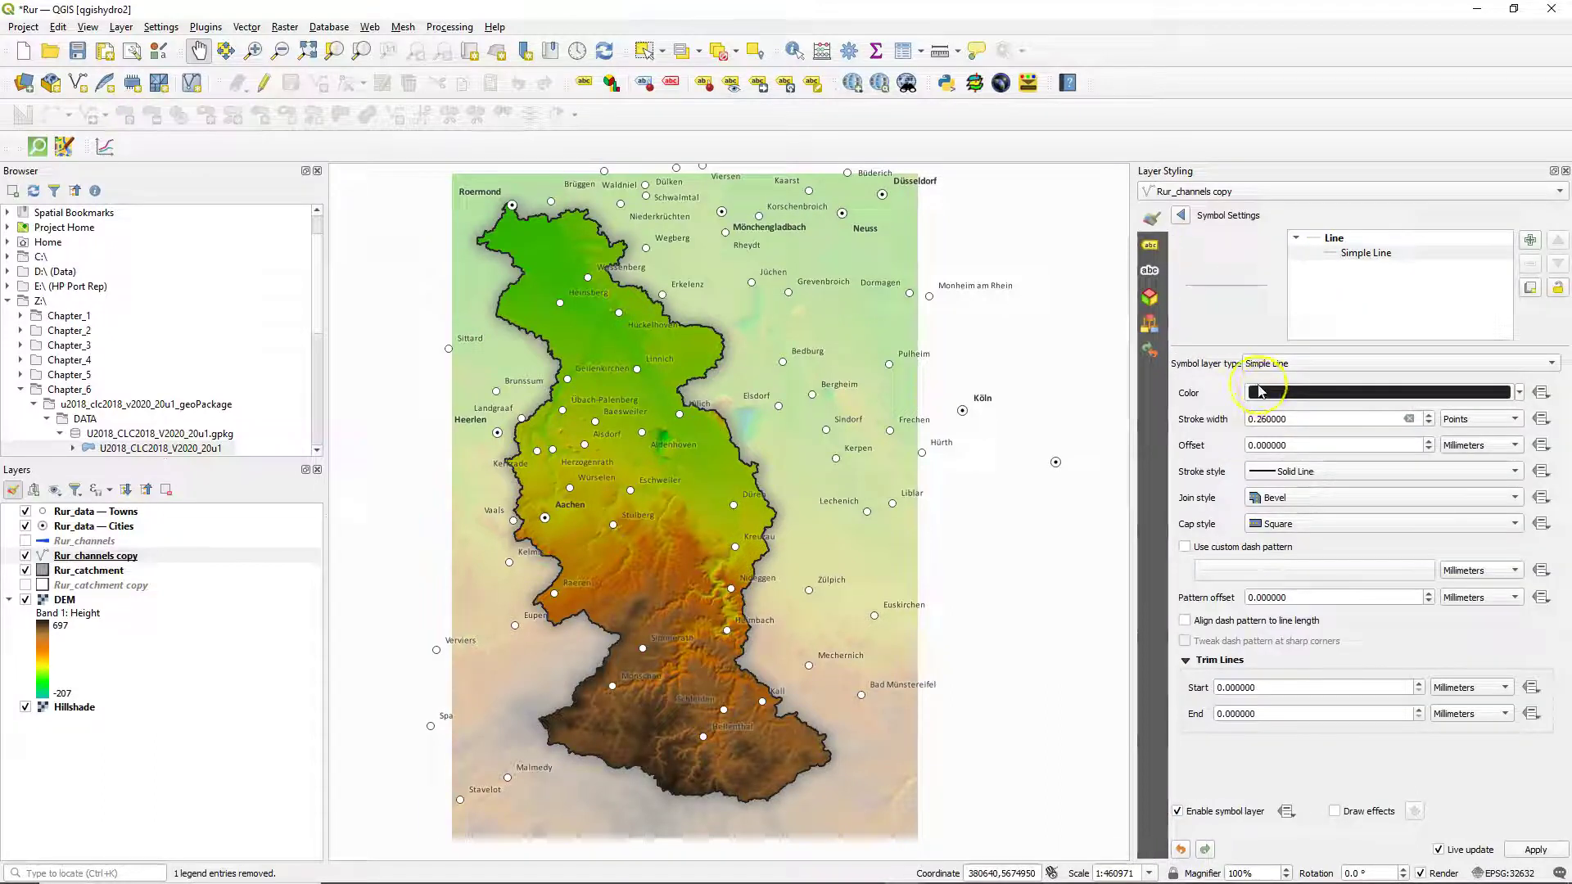
left_click(1273, 396)
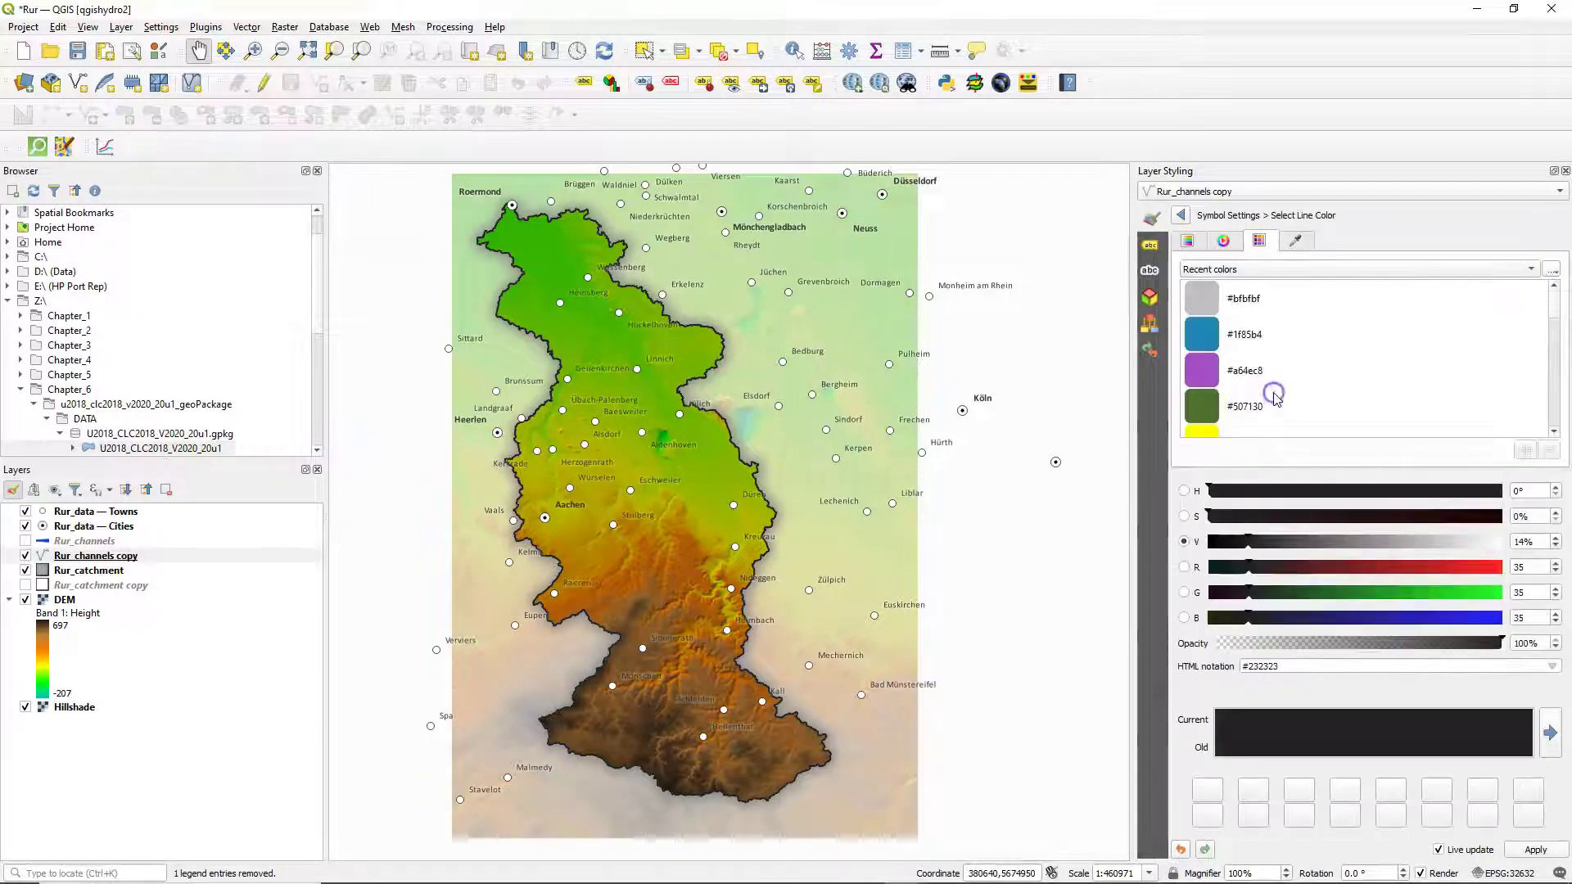
double_click(1529, 566)
left_click(1472, 566)
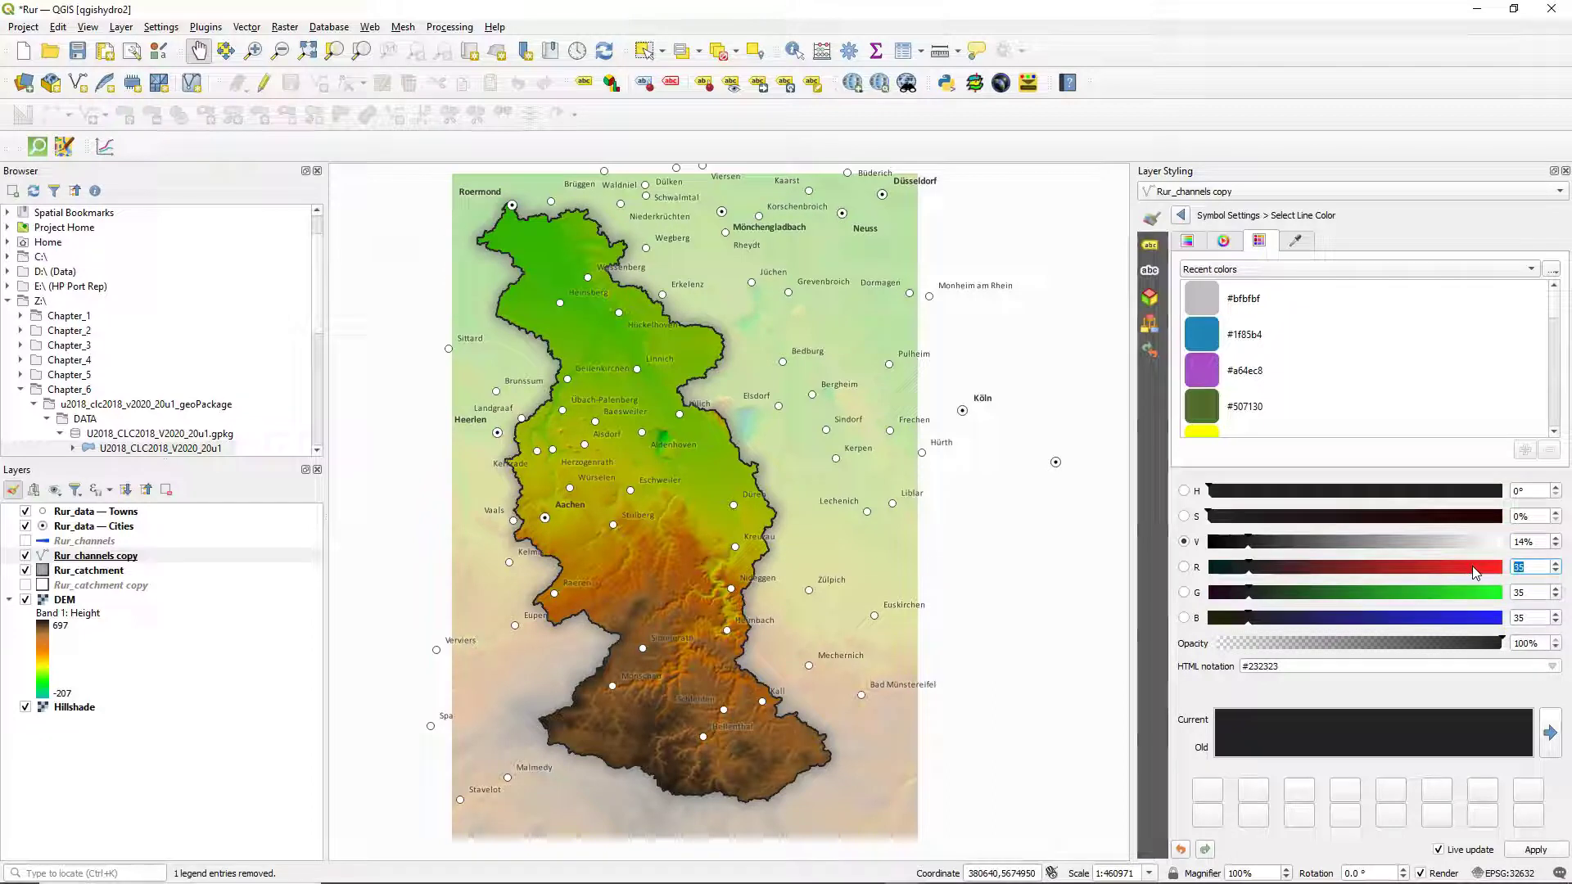
type("15")
key("Tab")
type("66")
key("Tab")
type("220")
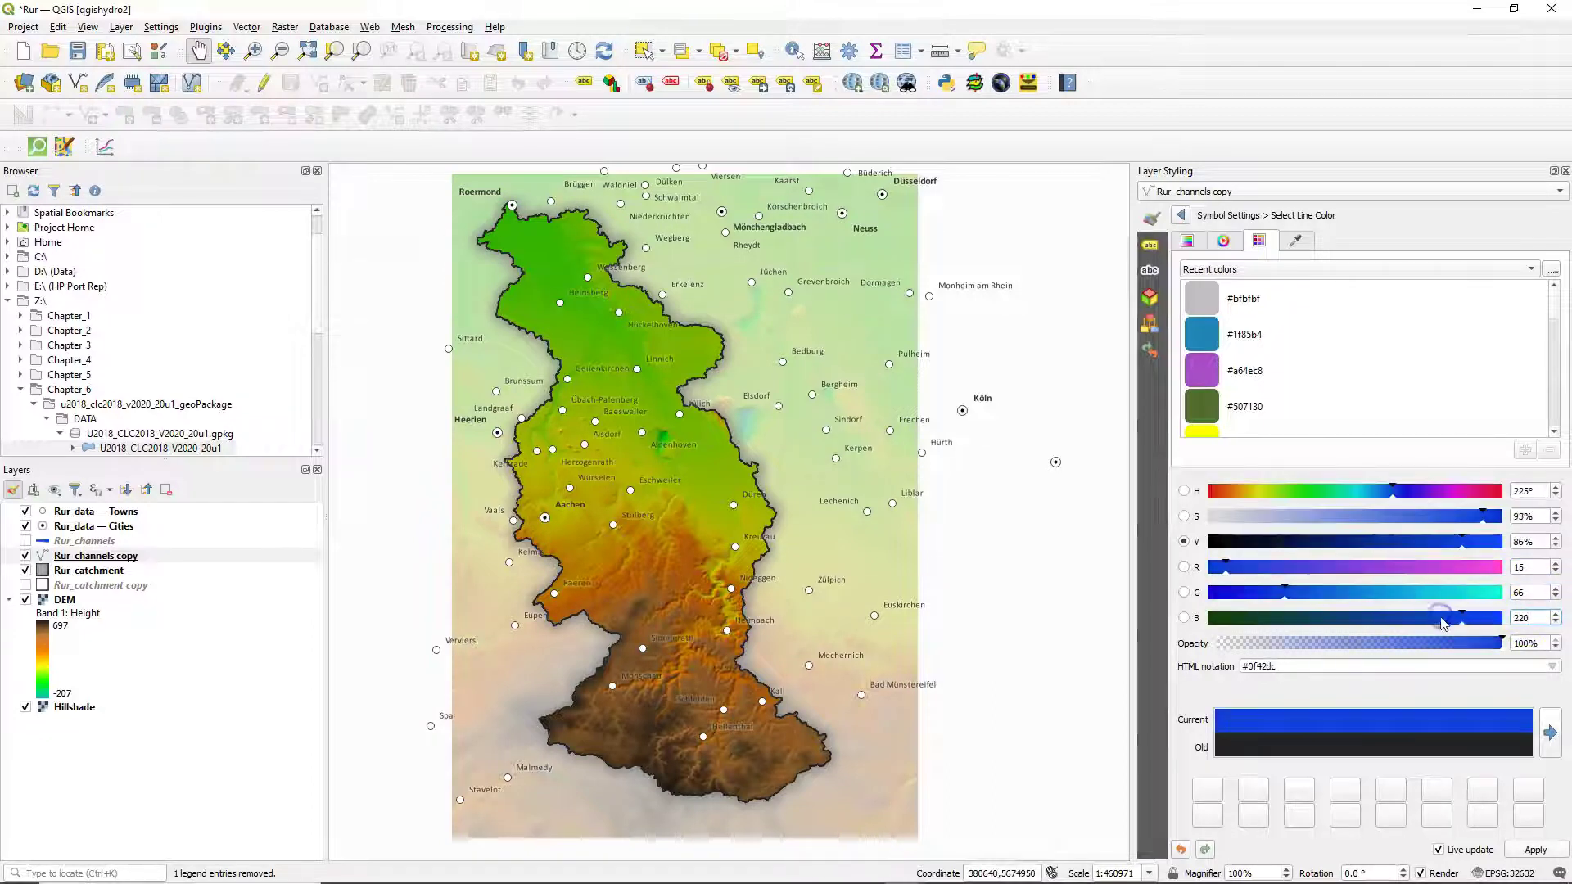
left_click(1183, 216)
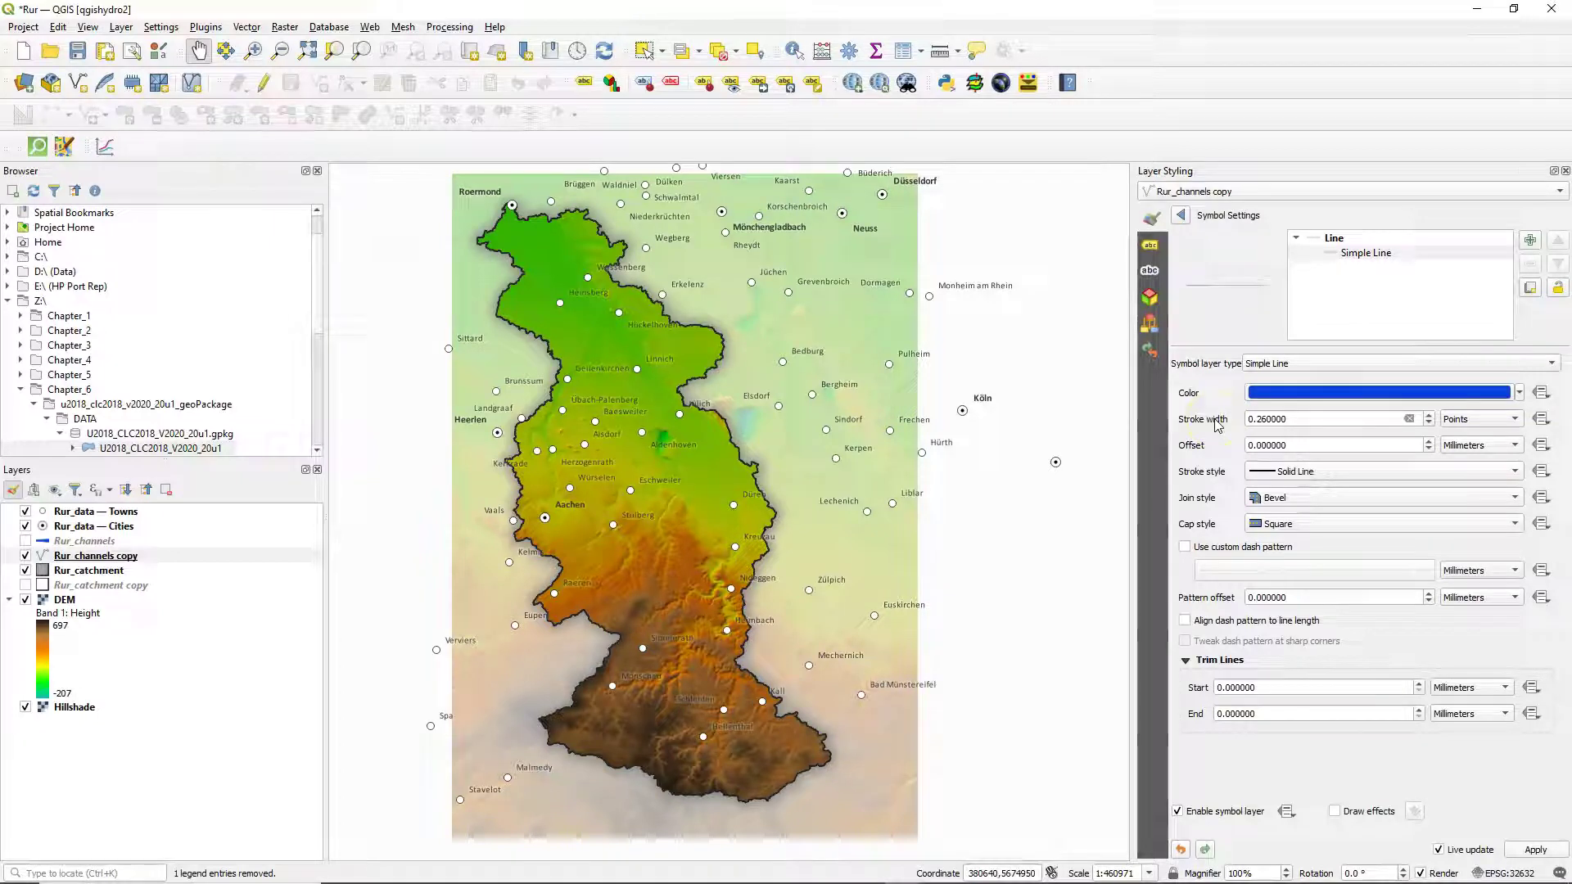
Set the line's stroke width unit to Millimeters and return to the graduated settings
left_click(1470, 418)
left_click(1468, 404)
left_click(1179, 215)
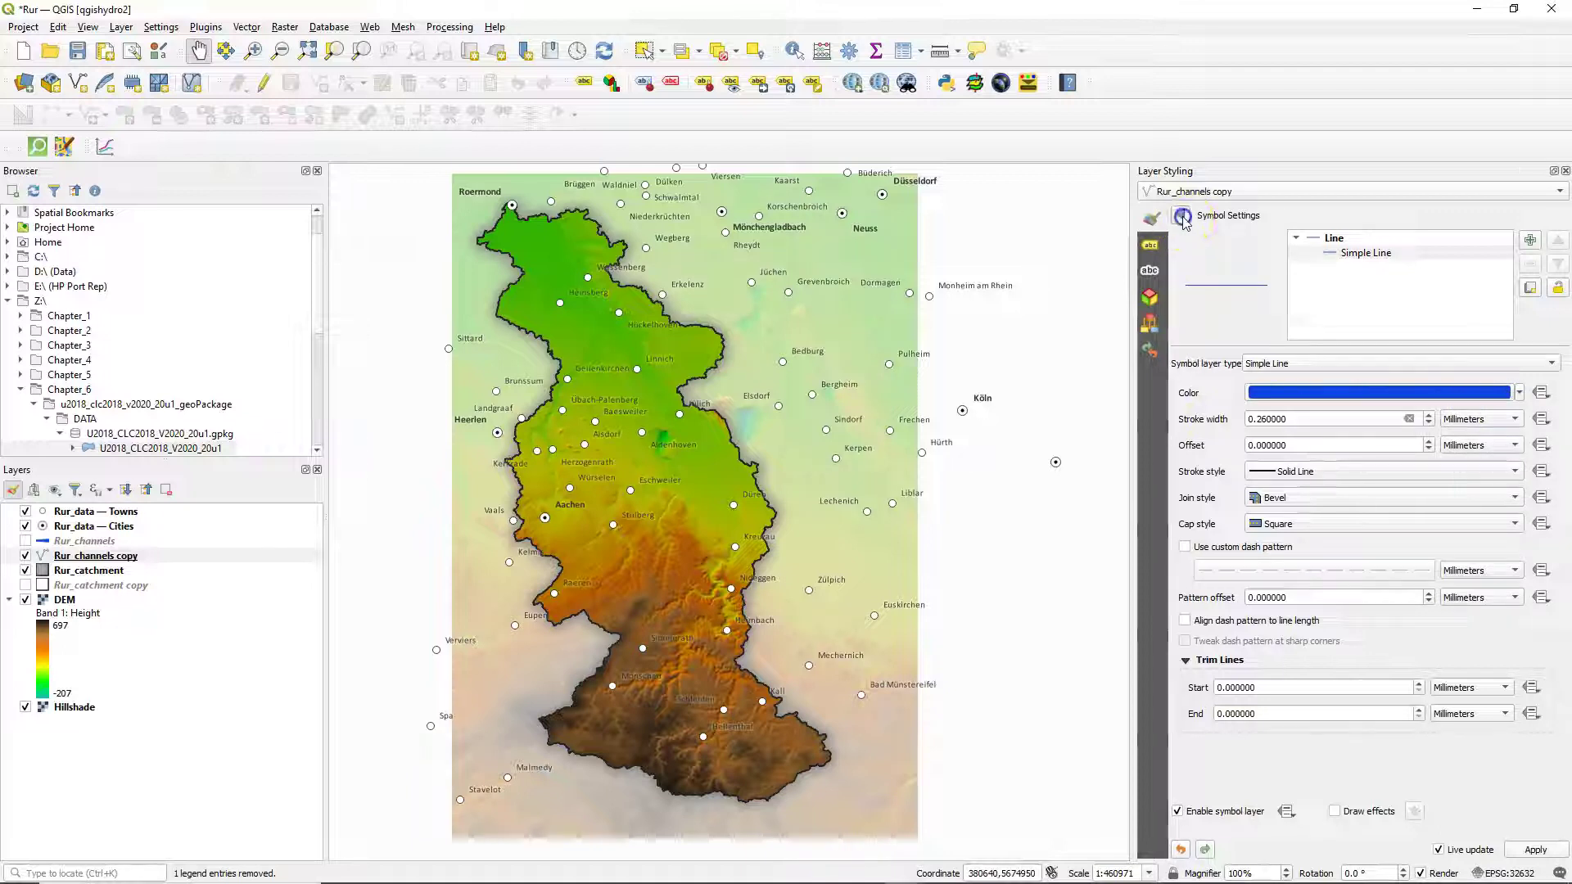
Grade the channels by Size, ranging from 0.3 to 1 millimeters
left_click(1269, 316)
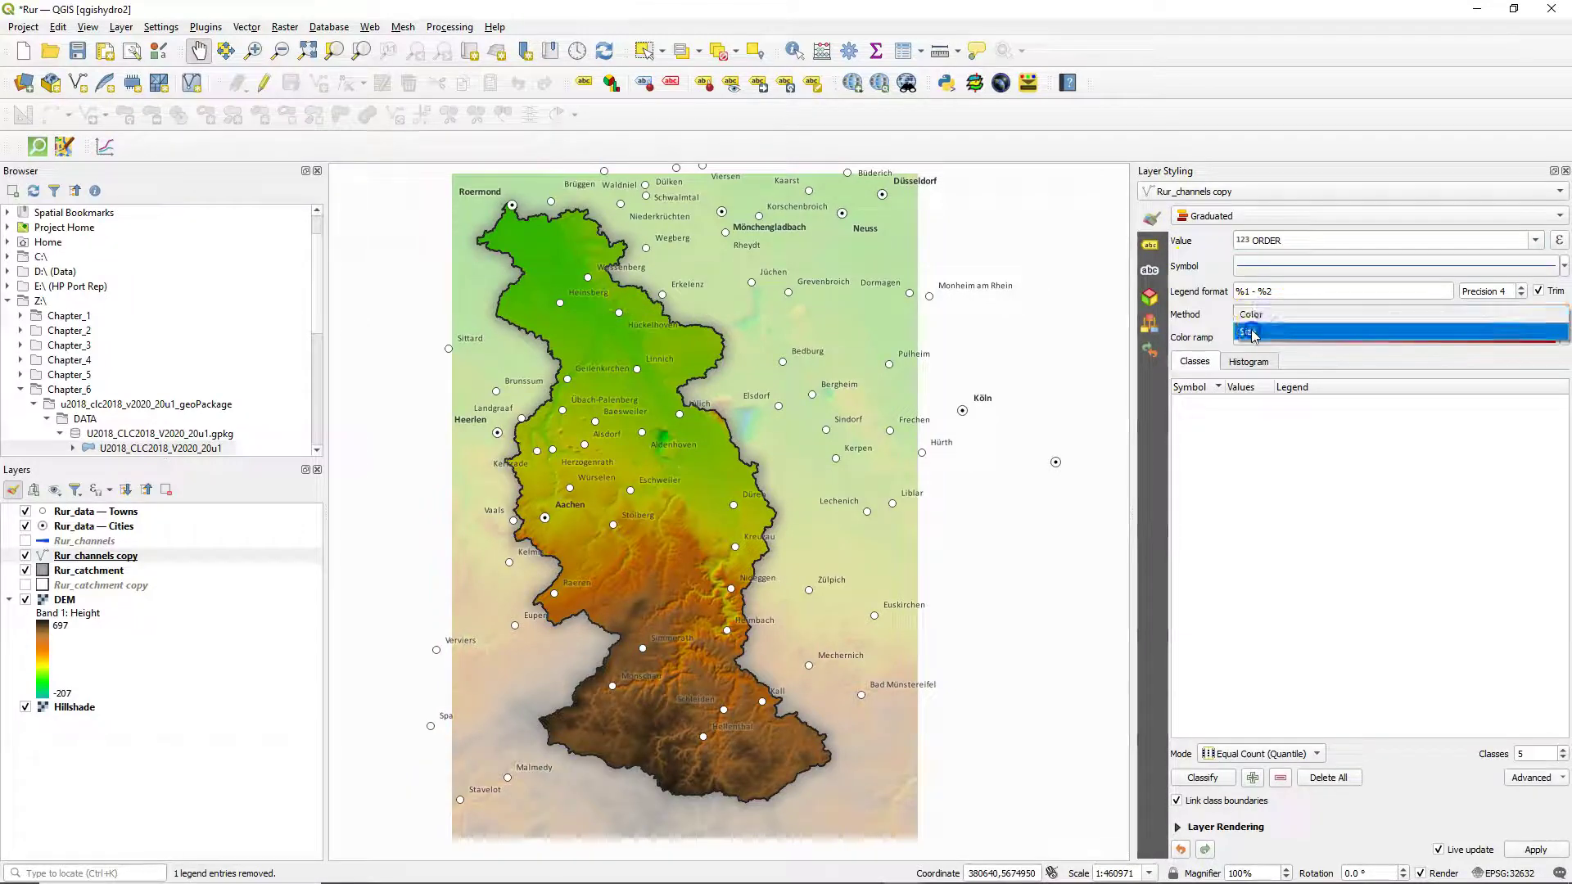
left_click(1254, 332)
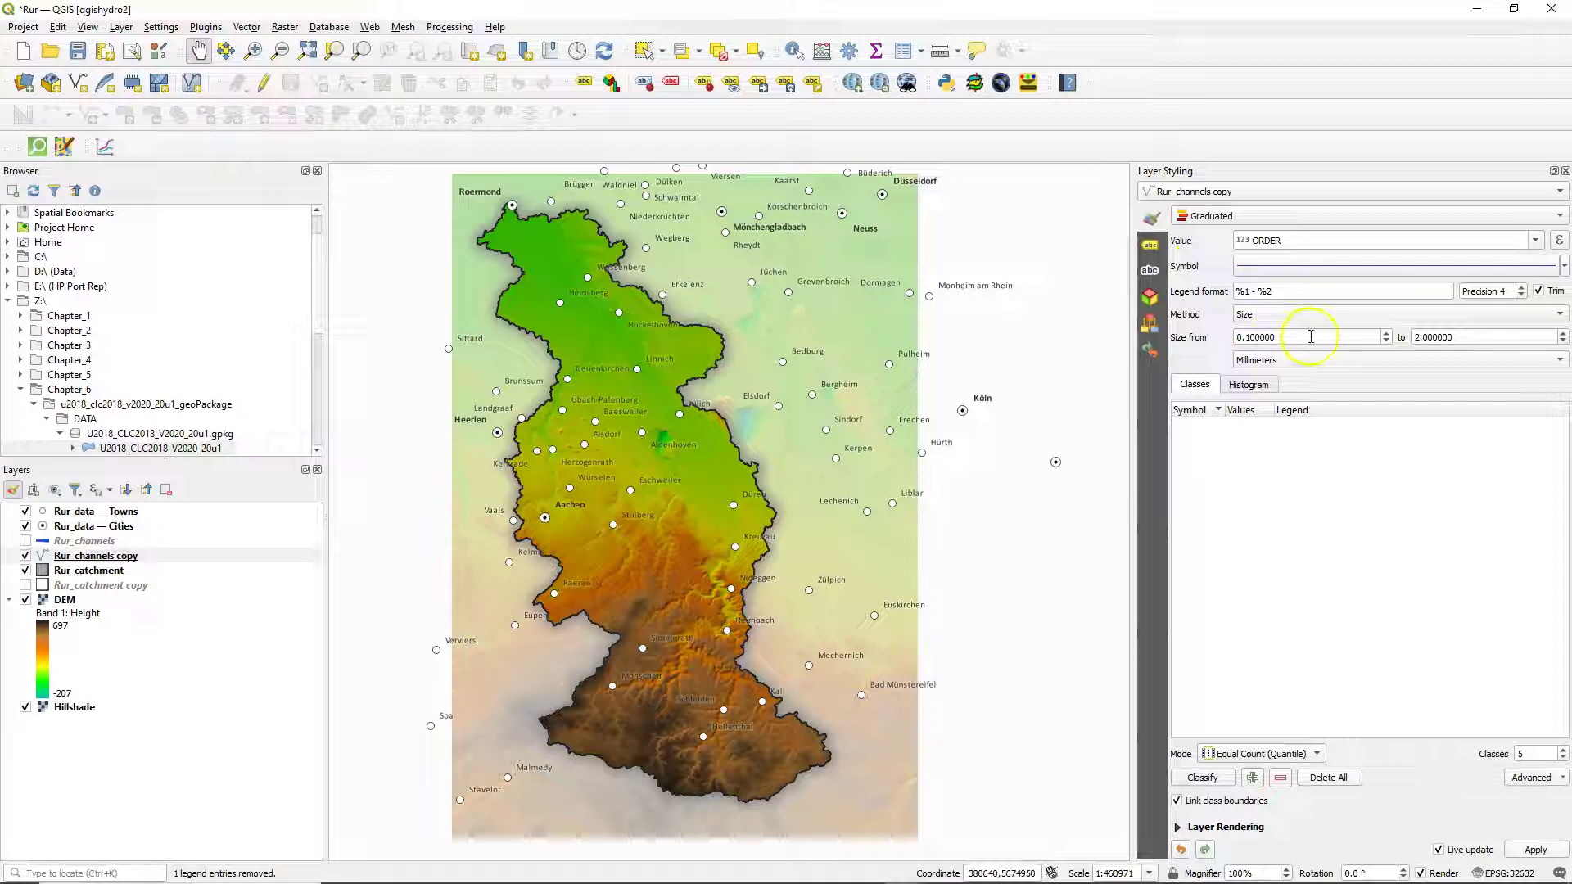
left_click(1250, 338)
key("BackSpace")
type("3")
double_click(1468, 339)
type("1")
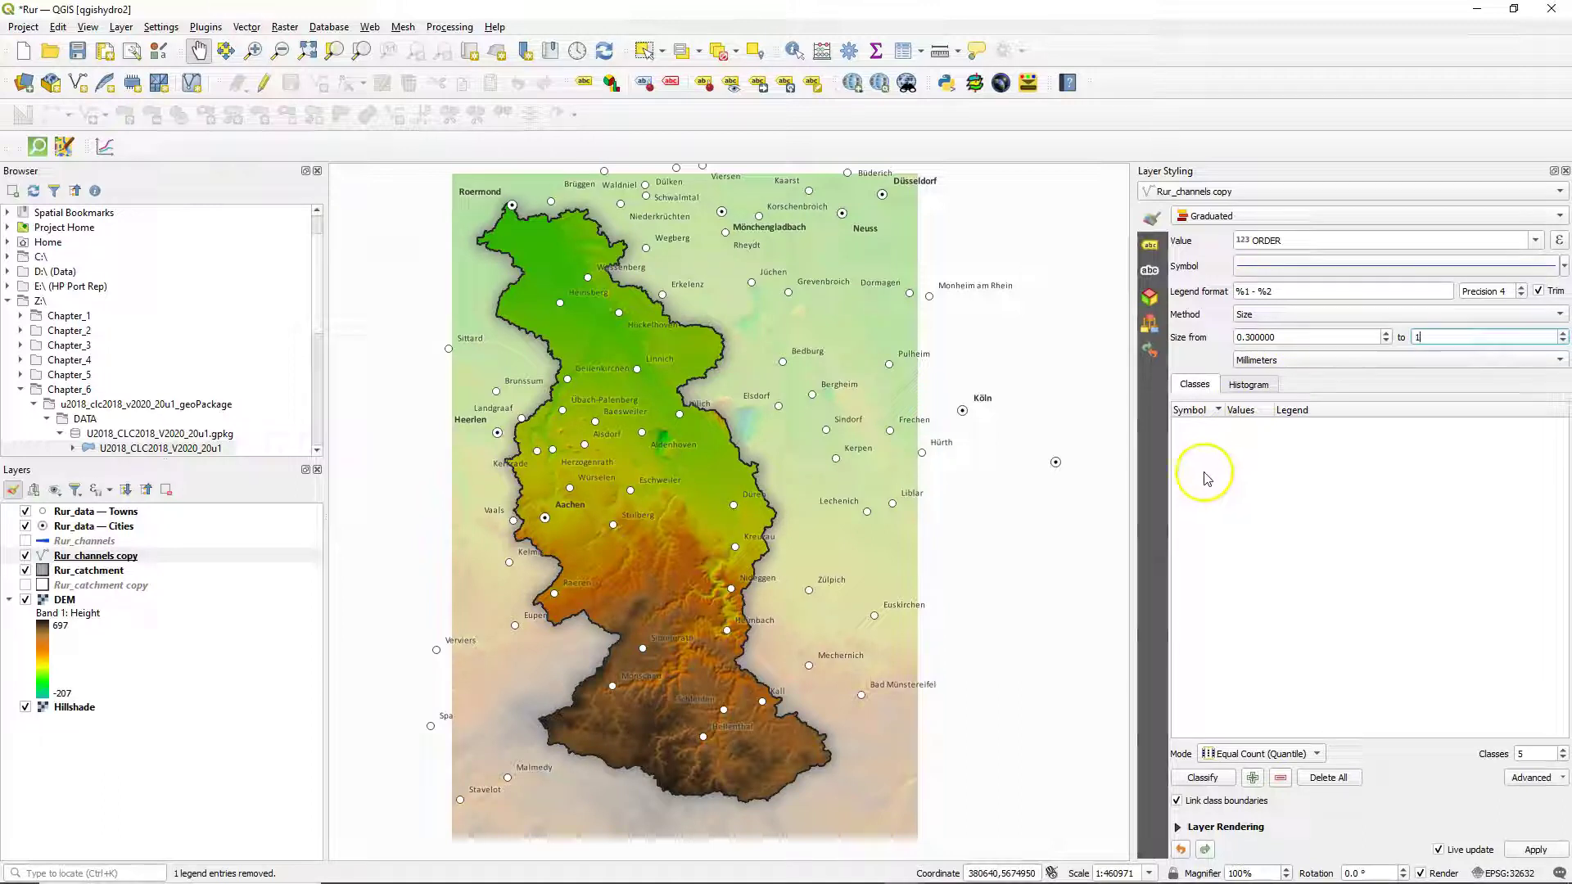
Classify the channels with Natural Breaks (Jenks) and reduce the number of classes to 3
left_click(1294, 754)
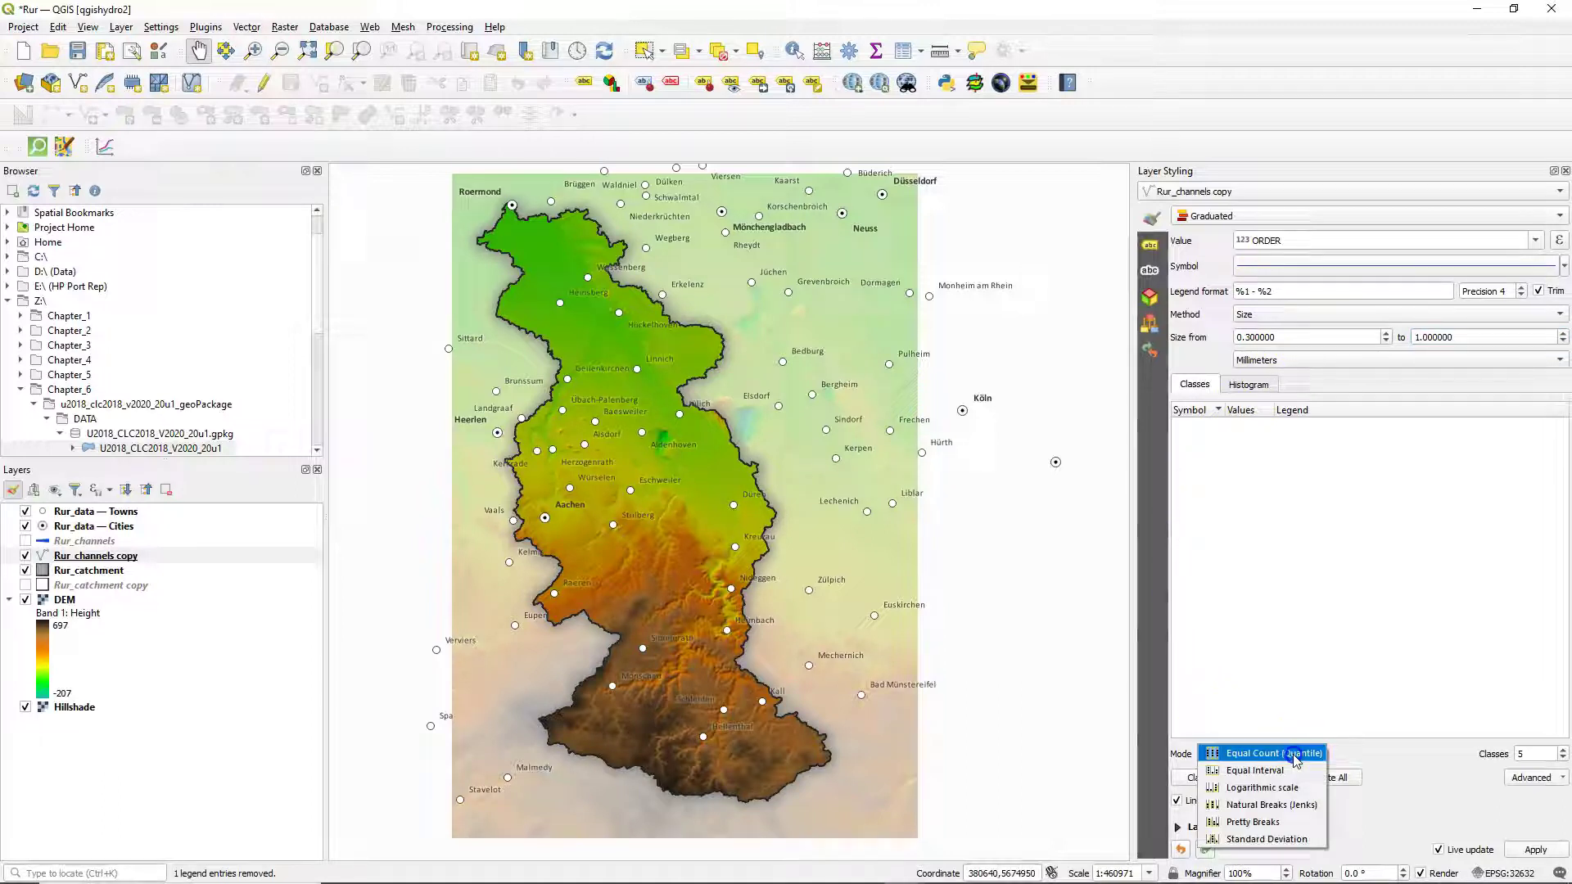
left_click(1271, 804)
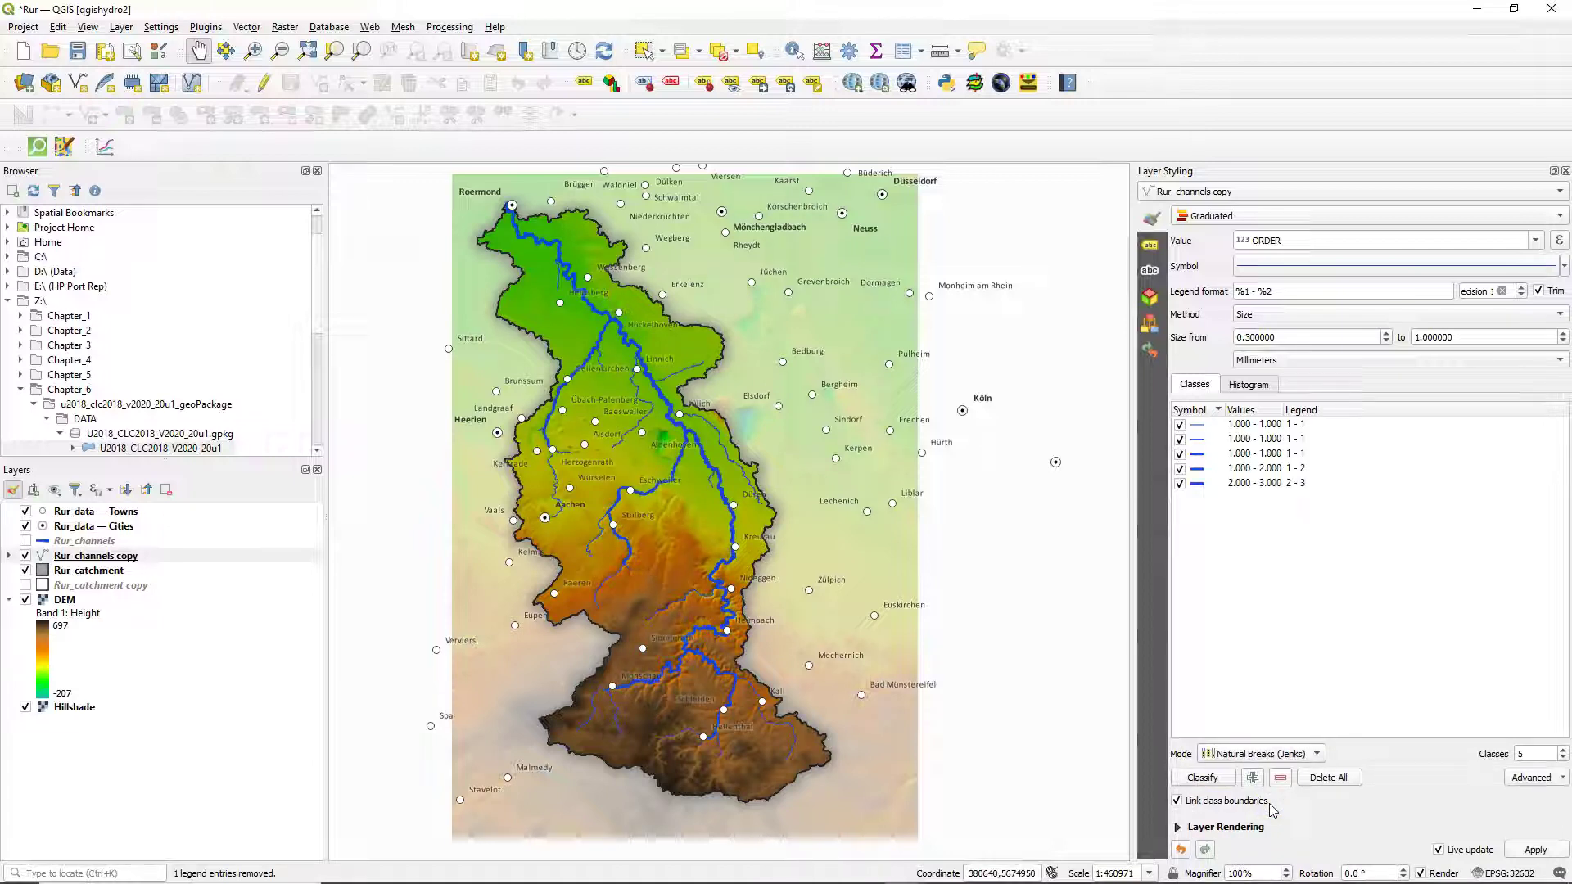
left_click(1562, 760)
left_click(1562, 760)
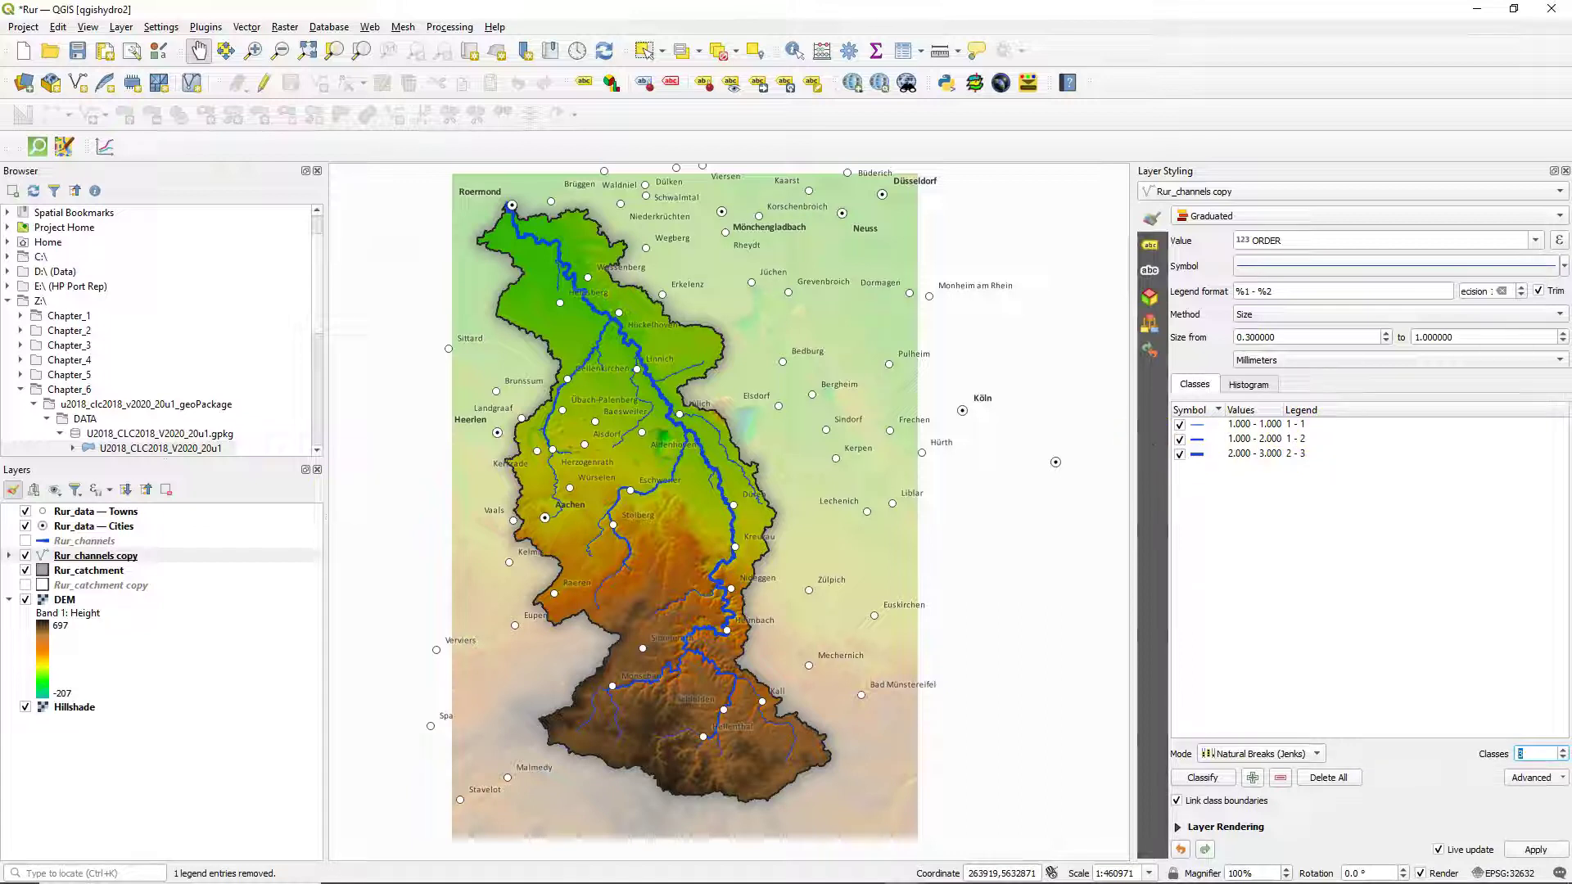
Relabel the legend text of the three channel classes as 1, 2 and 3
double_click(1301, 425)
type("1")
double_click(1301, 439)
type("2")
double_click(1300, 451)
type("3")
left_click(1326, 499)
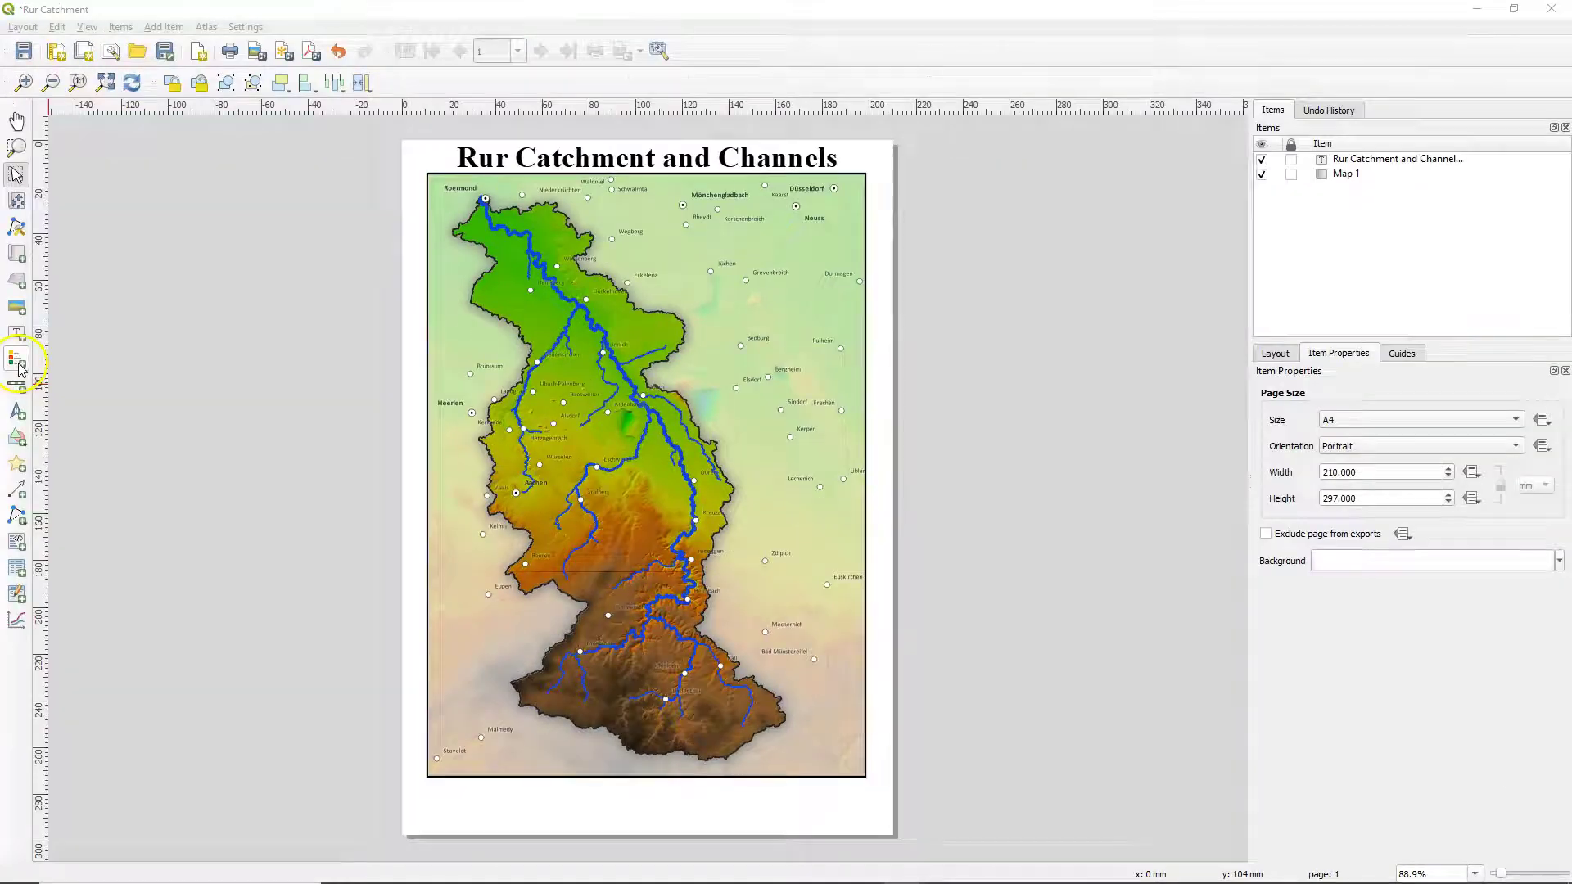
Switch to the Rur Catchment print layout and add a legend in the blank strip below the map
left_click(87, 8)
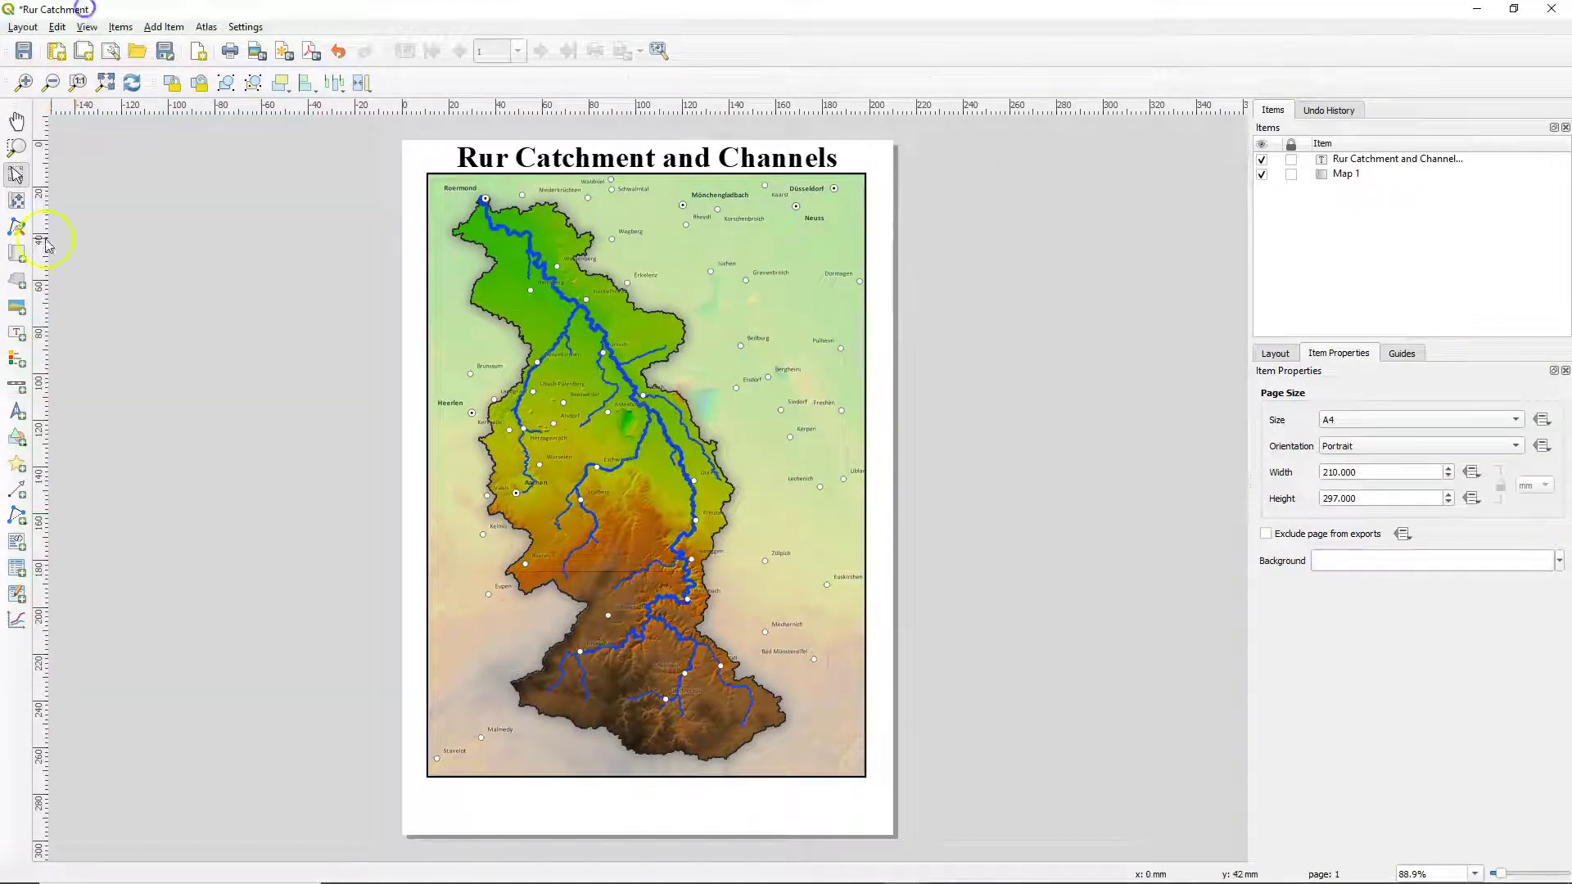
left_click(17, 361)
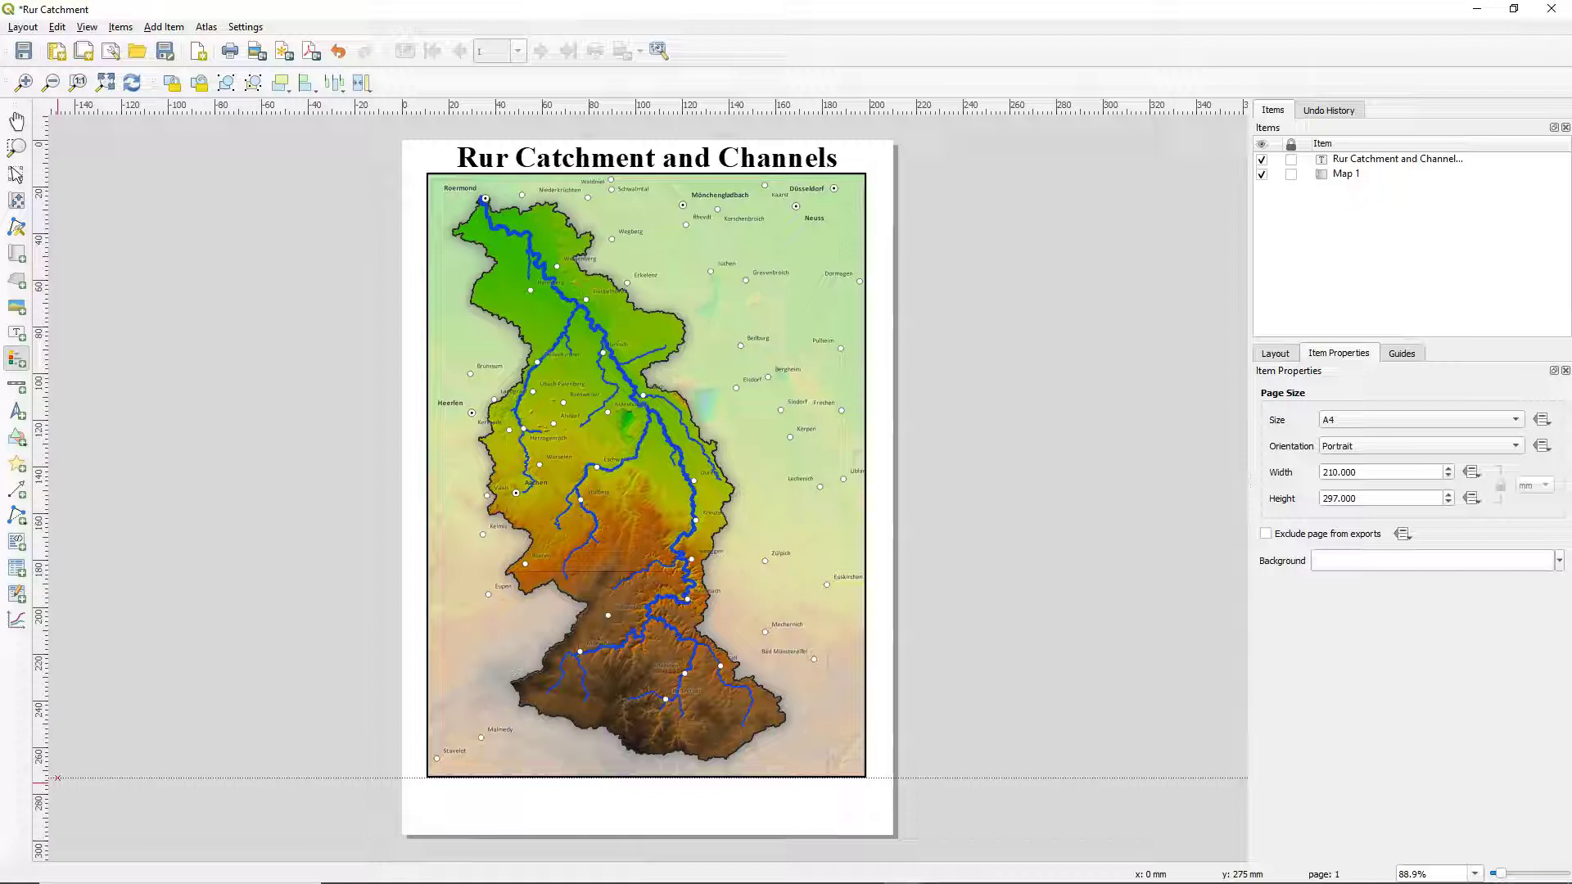
left_click_drag(720, 782, 855, 827)
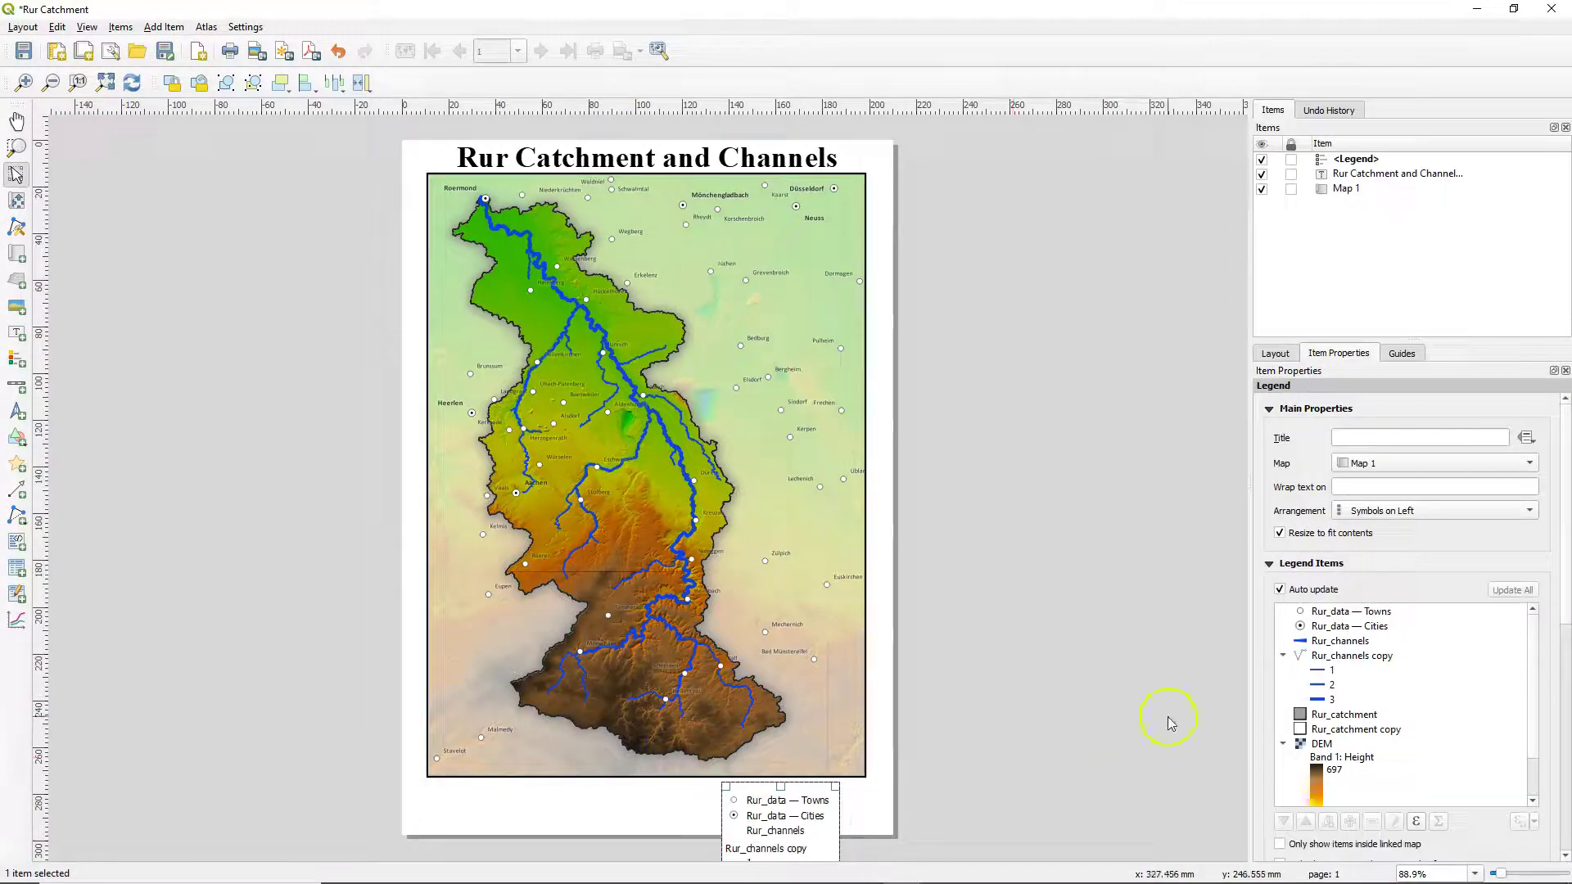
Disable the legend's auto update and remove the Towns, Cities and Rur_channels entries
left_click(1280, 591)
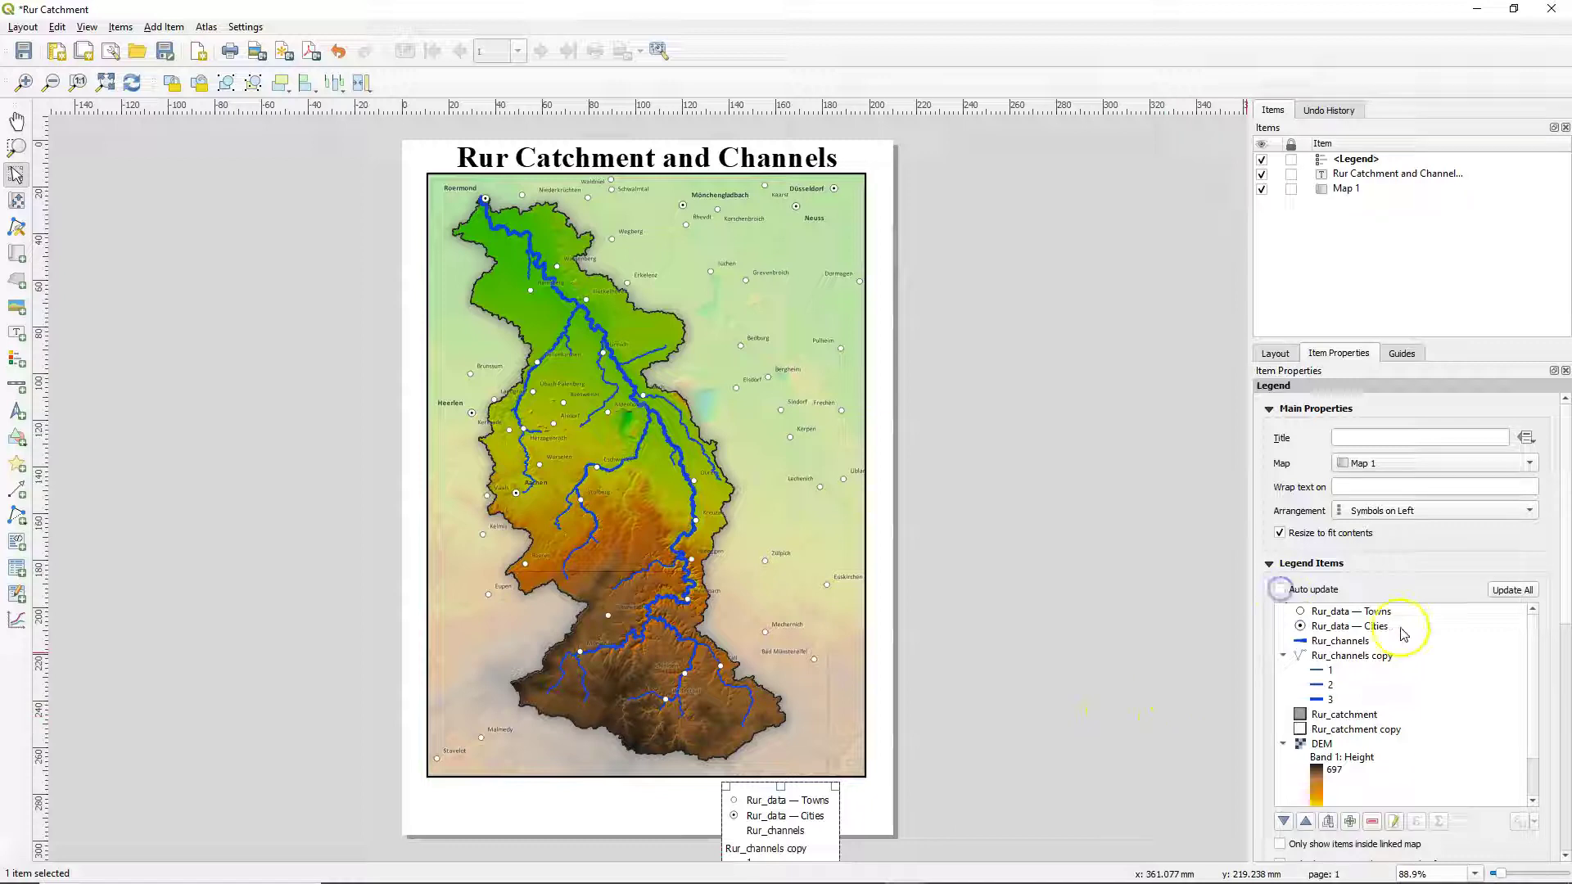
left_click(1337, 613)
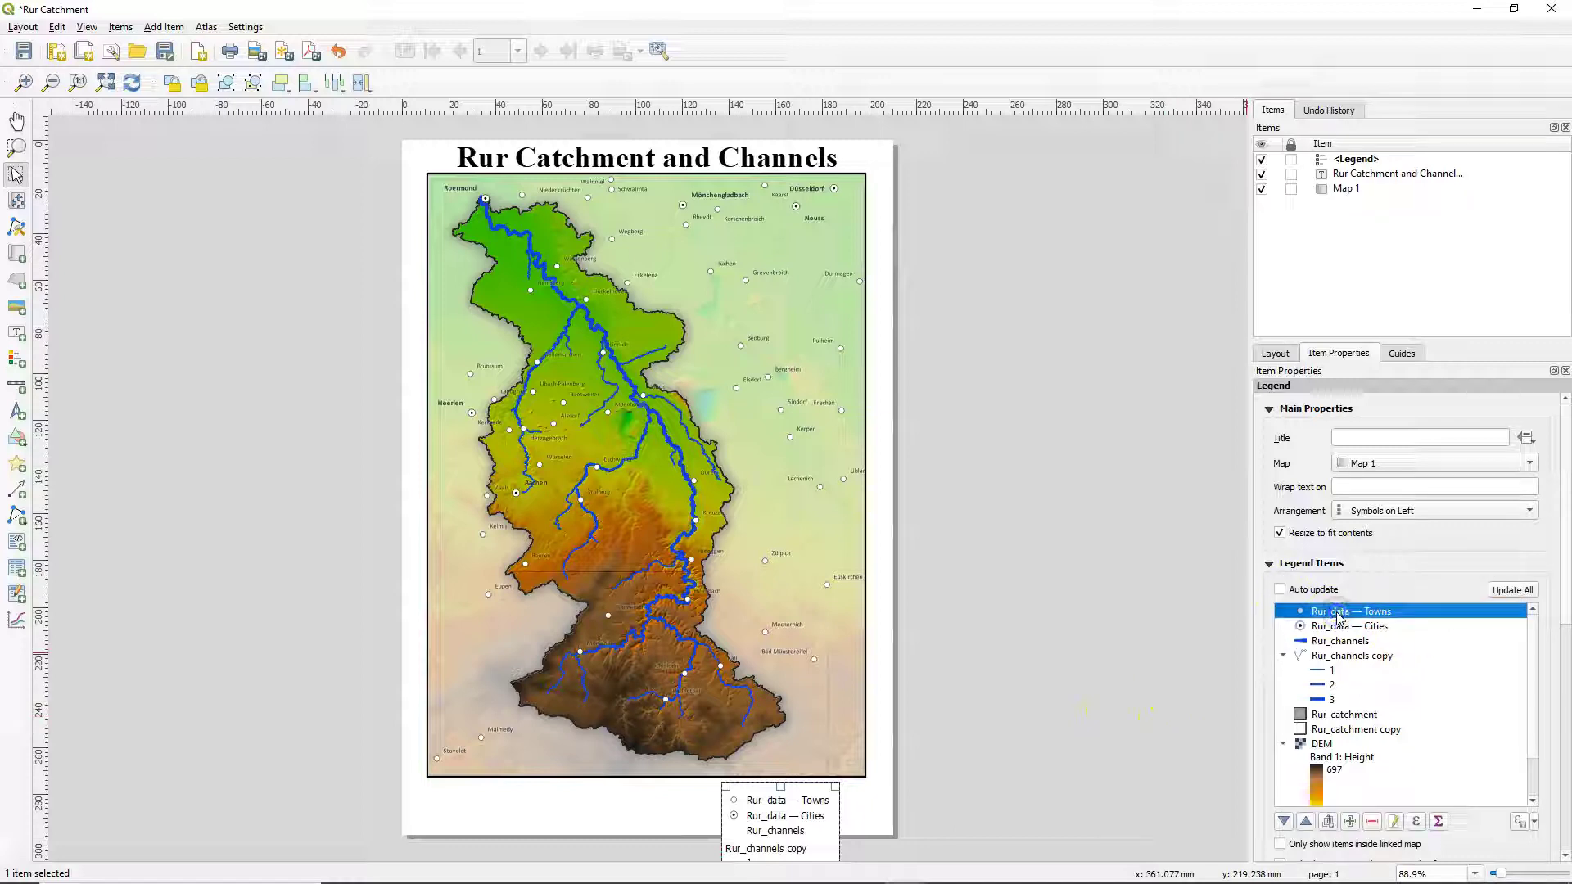
left_click(1339, 641, "shift")
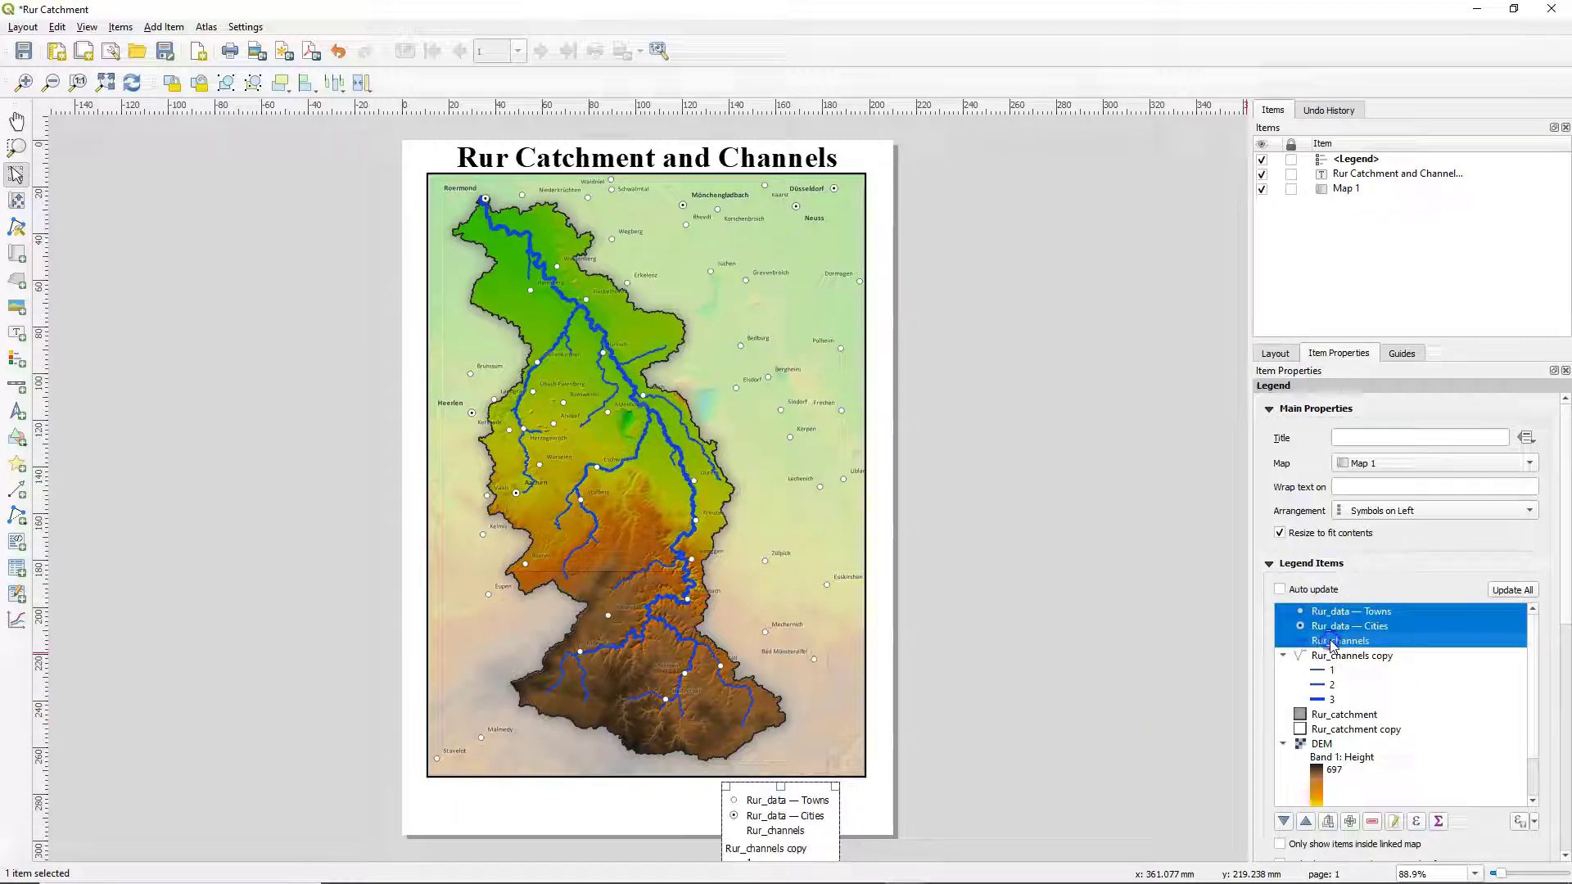
left_click(1372, 824)
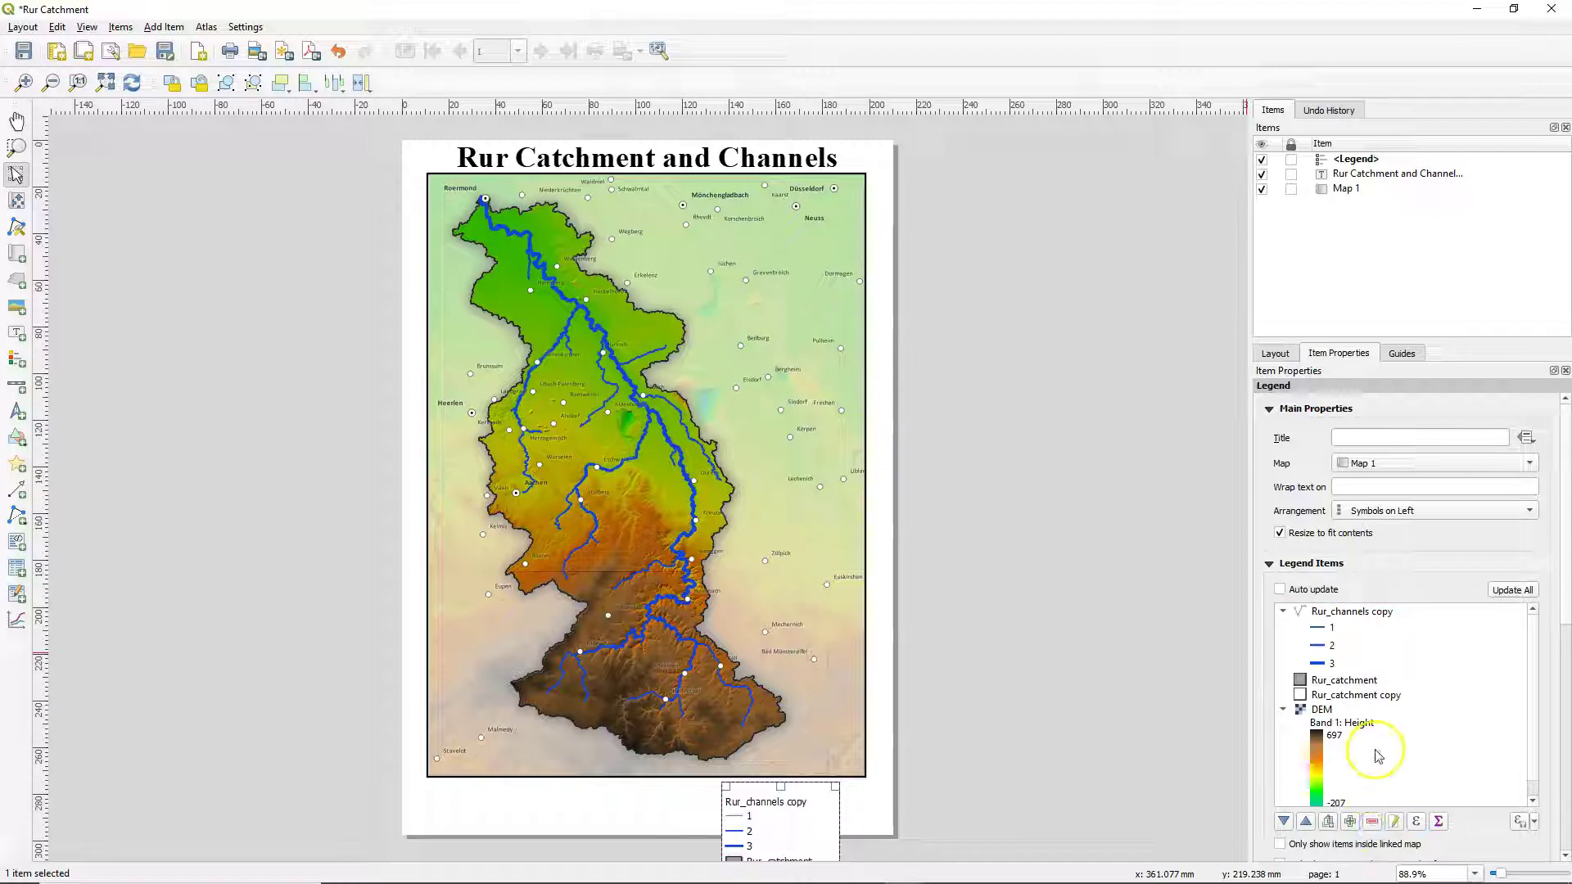
Remove the Rur_catchment, DEM and Hillshade entries from the legend
left_click(1347, 680)
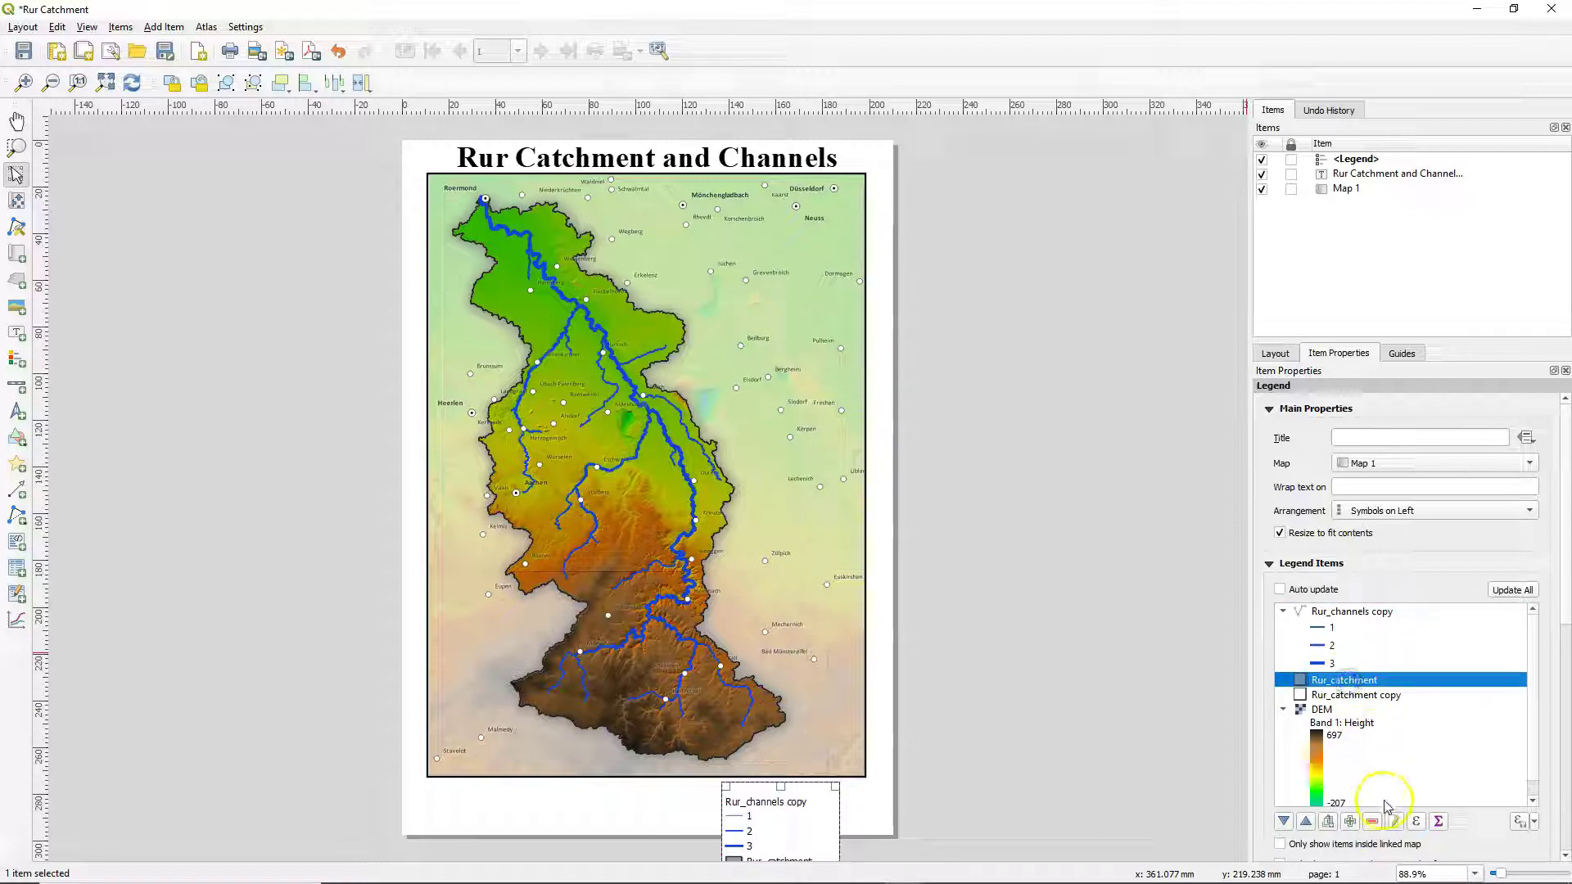
left_click(1373, 823)
left_click(1319, 694)
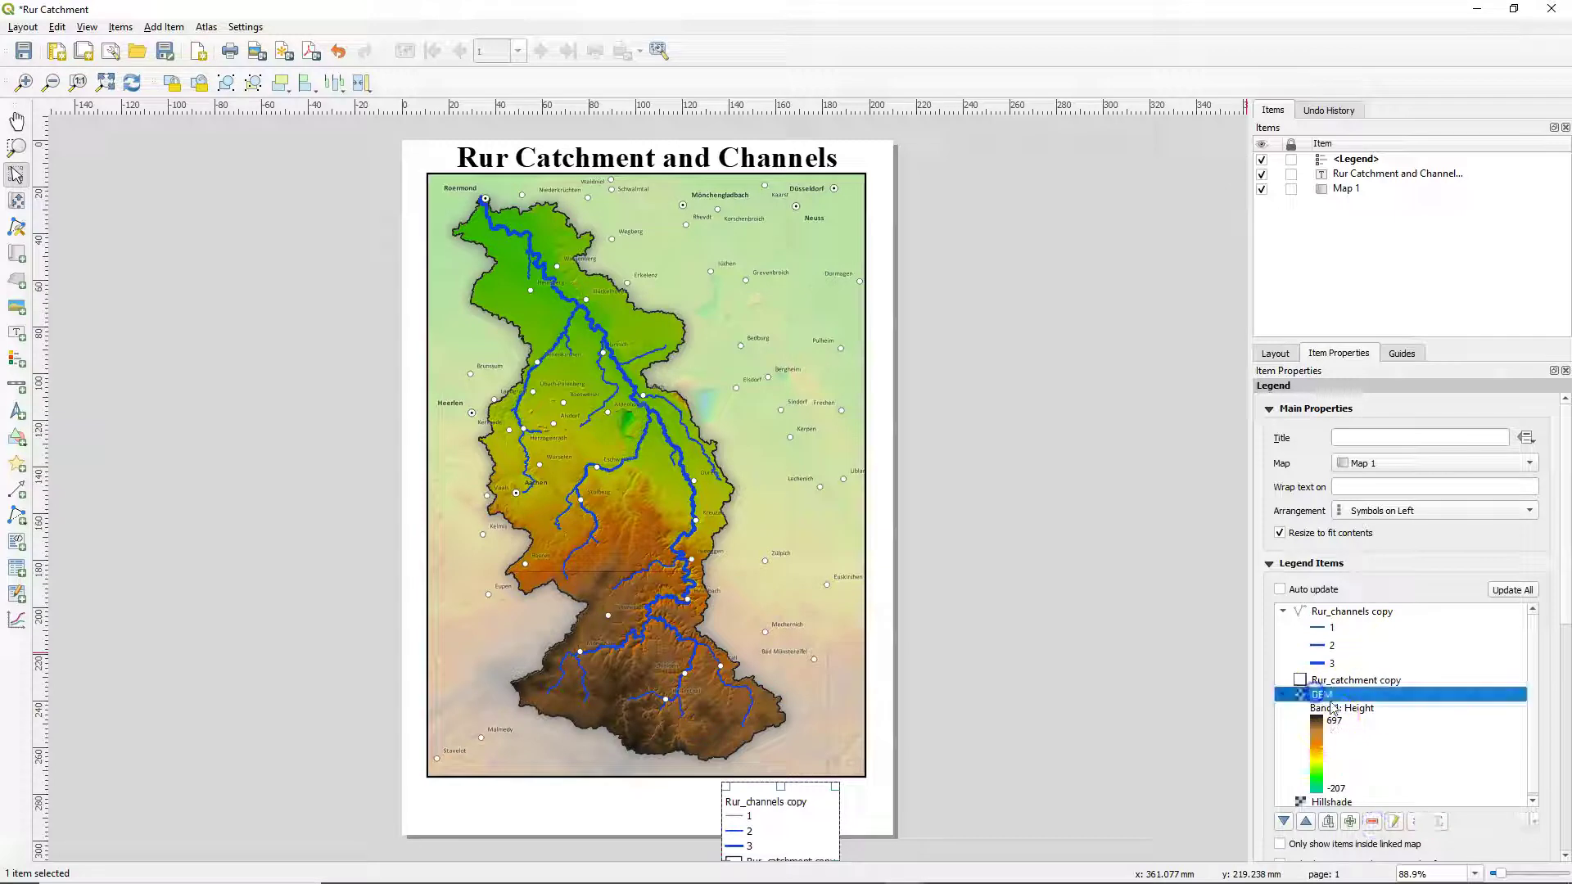
scroll(1349, 775, "down", 1)
left_click(1340, 751, "shift")
left_click(1373, 772)
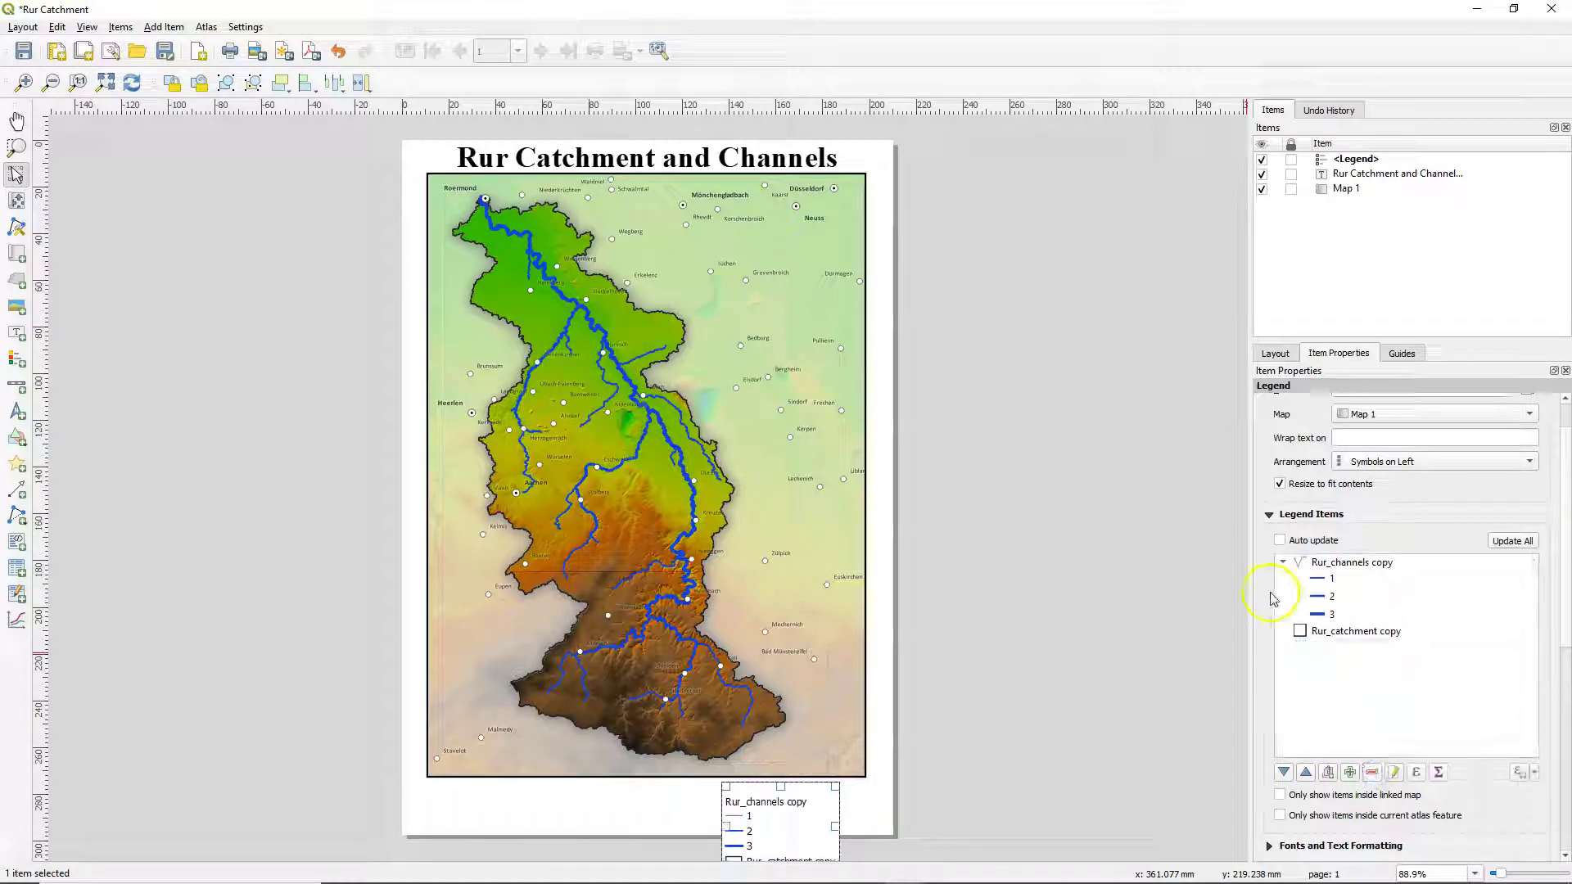
Move the Rur_catchment copy entry above Rur_channels copy in the legend
left_click(1359, 631)
left_click(1304, 772)
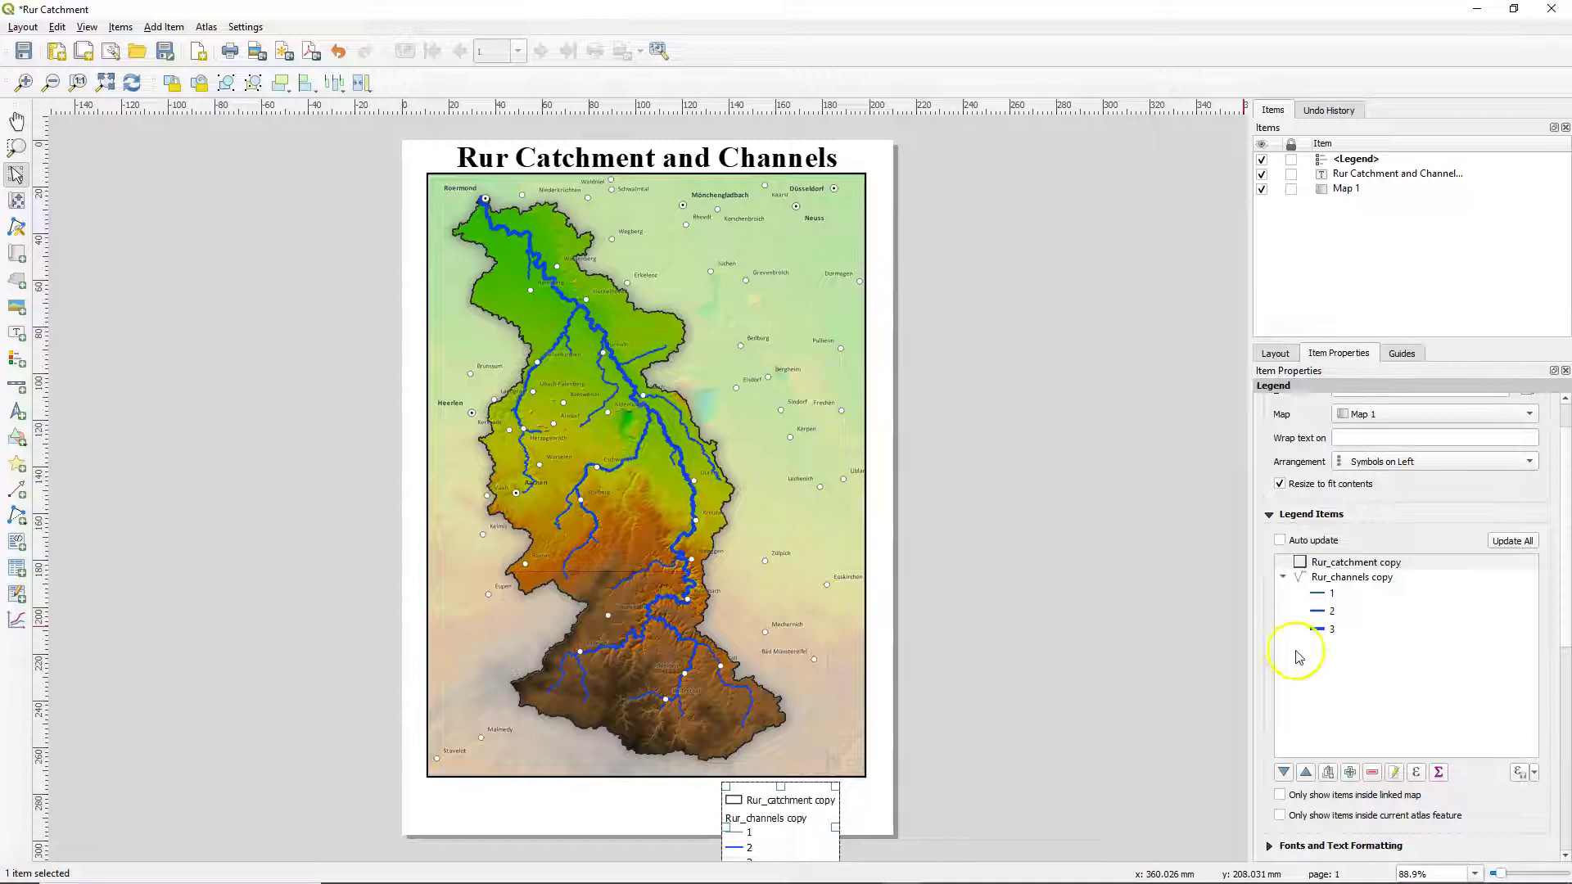
Rename the Rur_catchment copy legend entry as Rur Catchment Boundary
double_click(1352, 562)
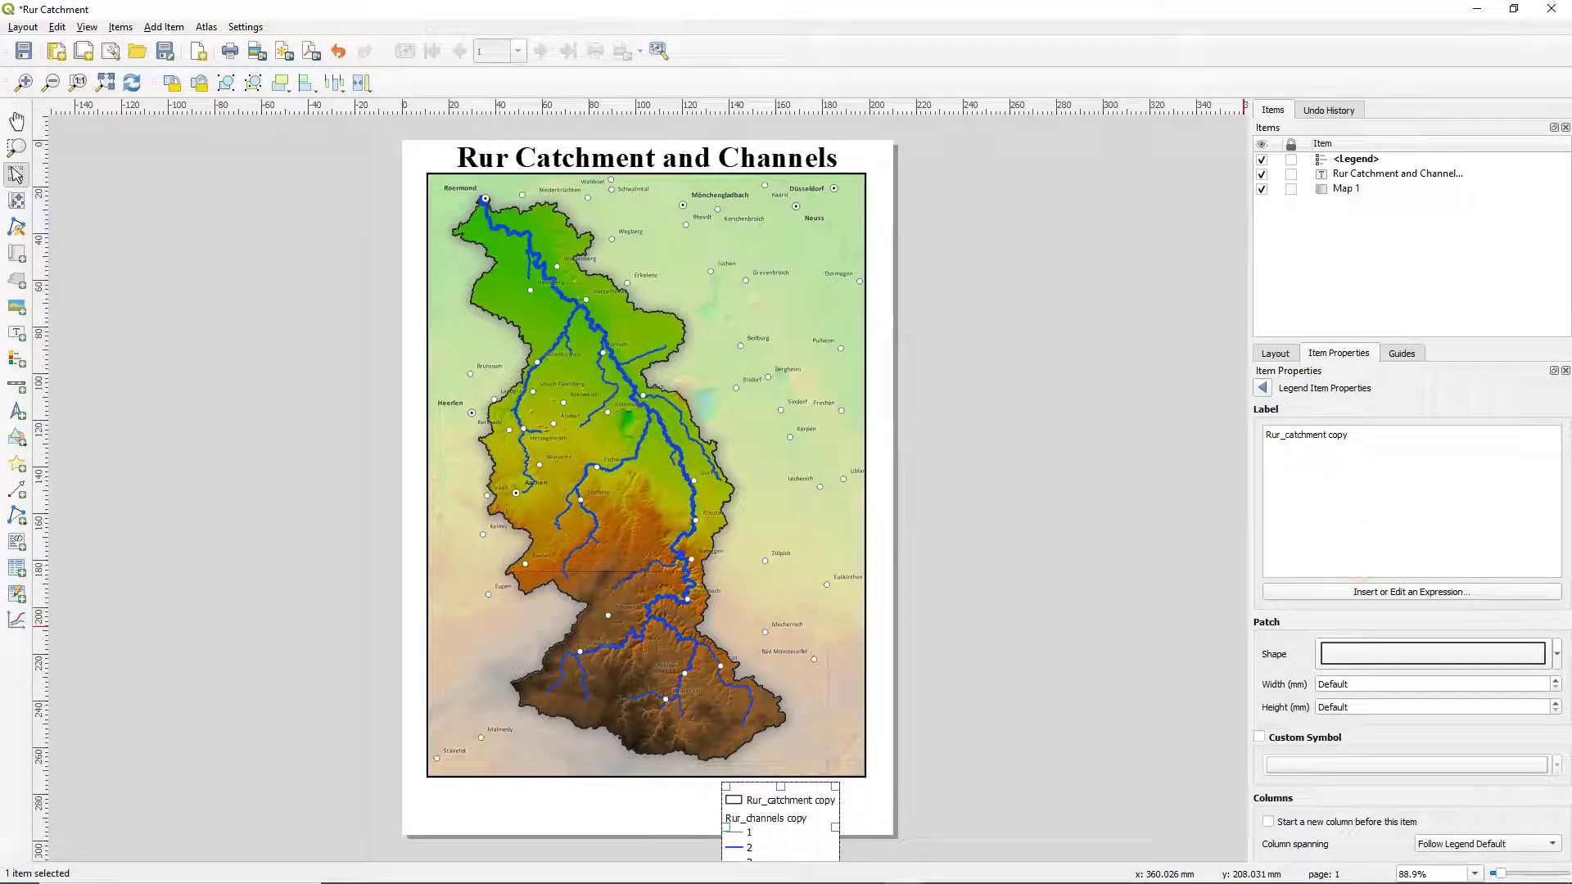
left_click_drag(1379, 432, 1221, 434)
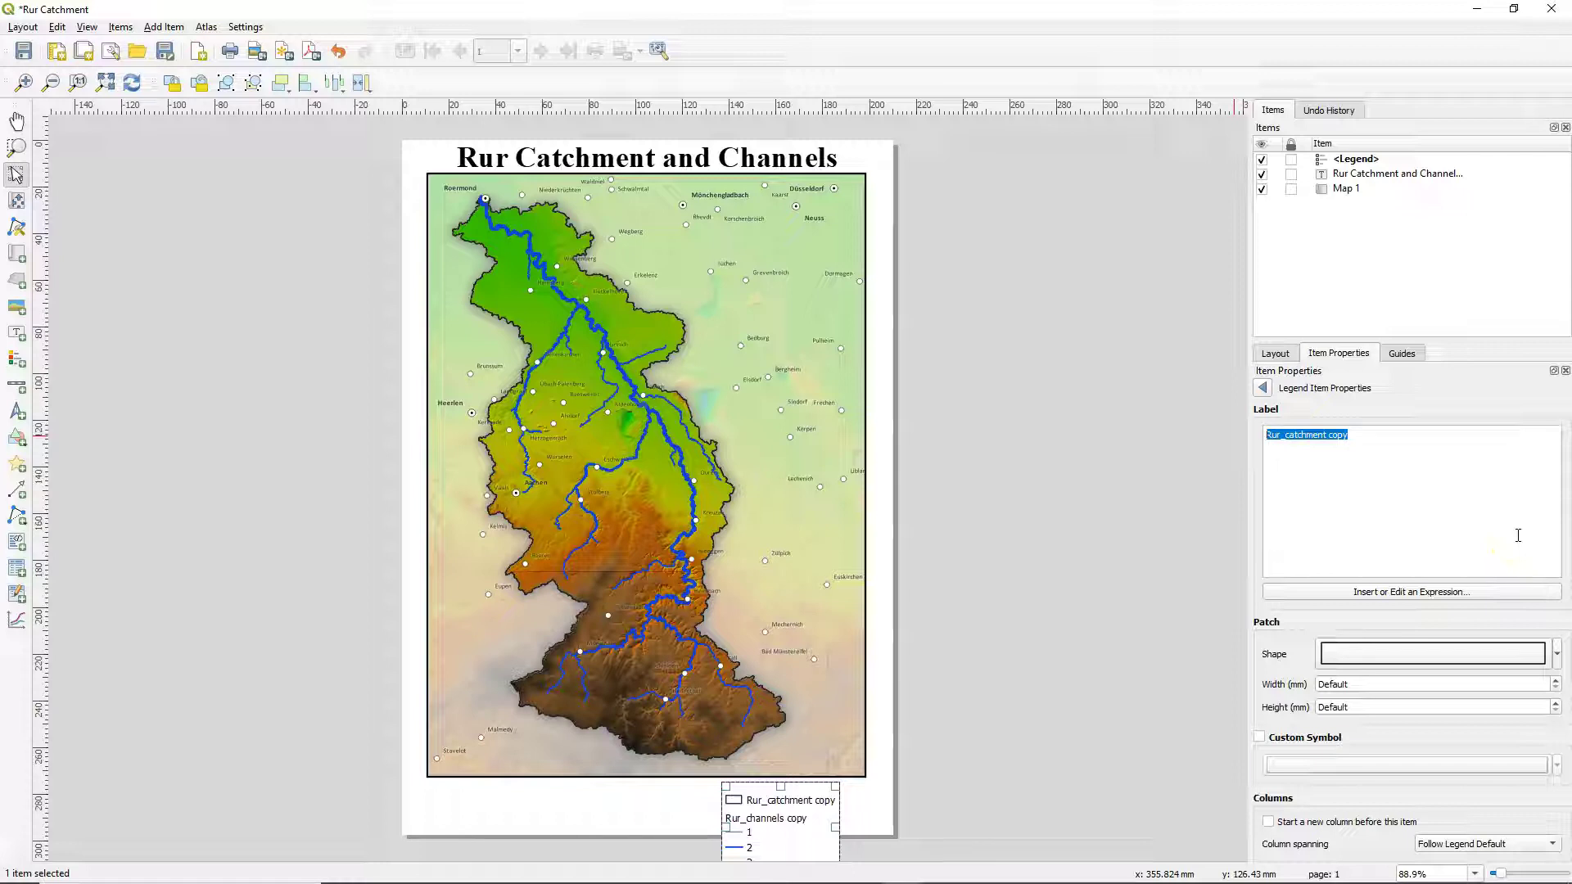
type("Rur Catchment Boundart")
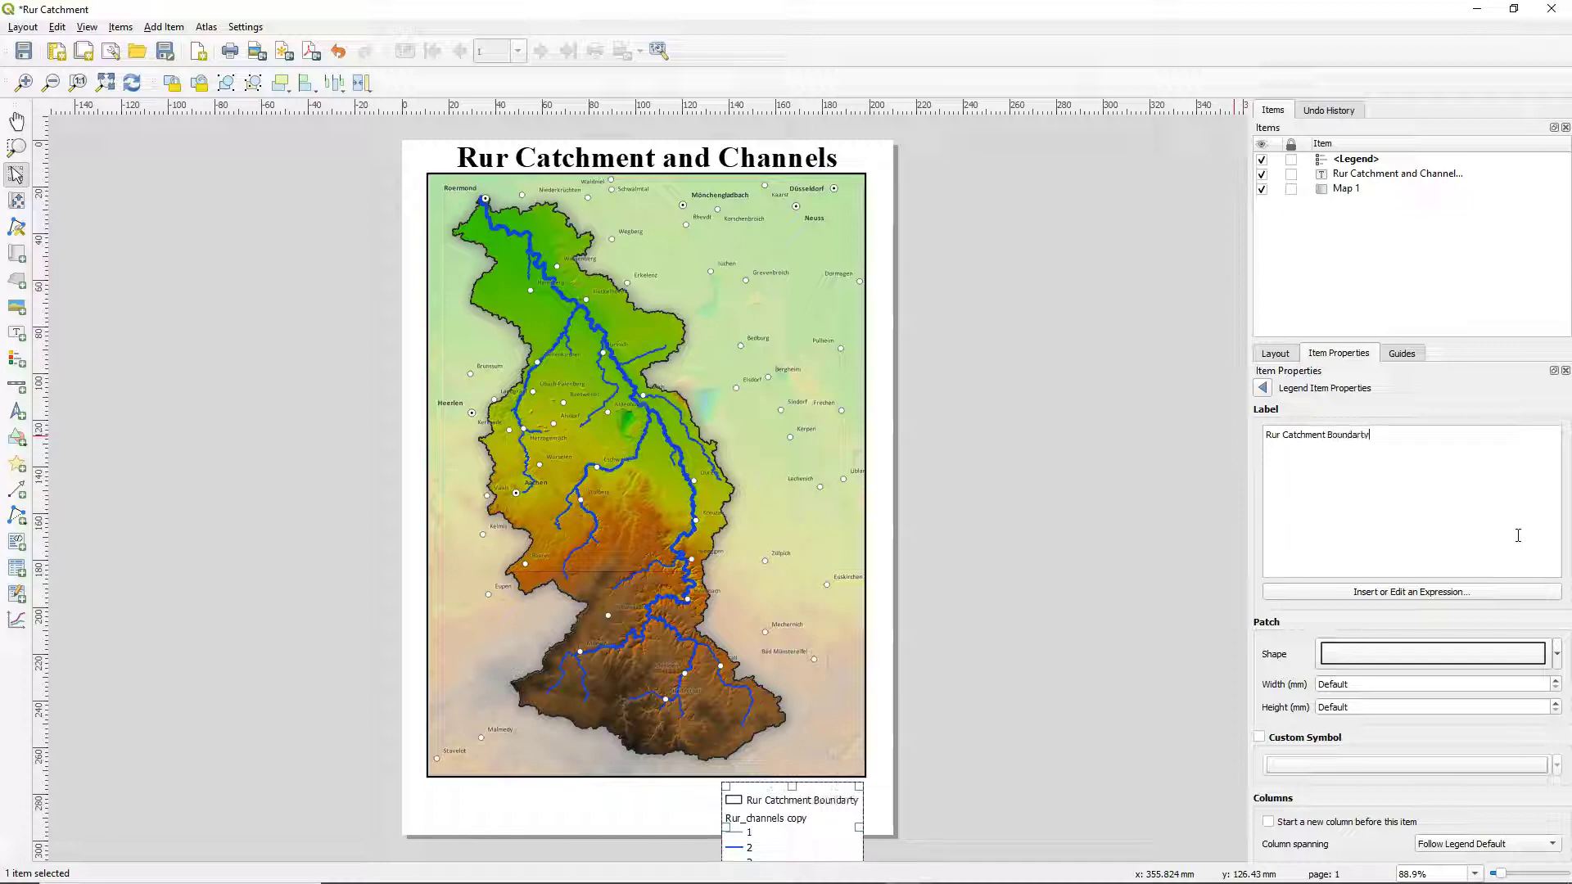
type("y")
left_click(1262, 388)
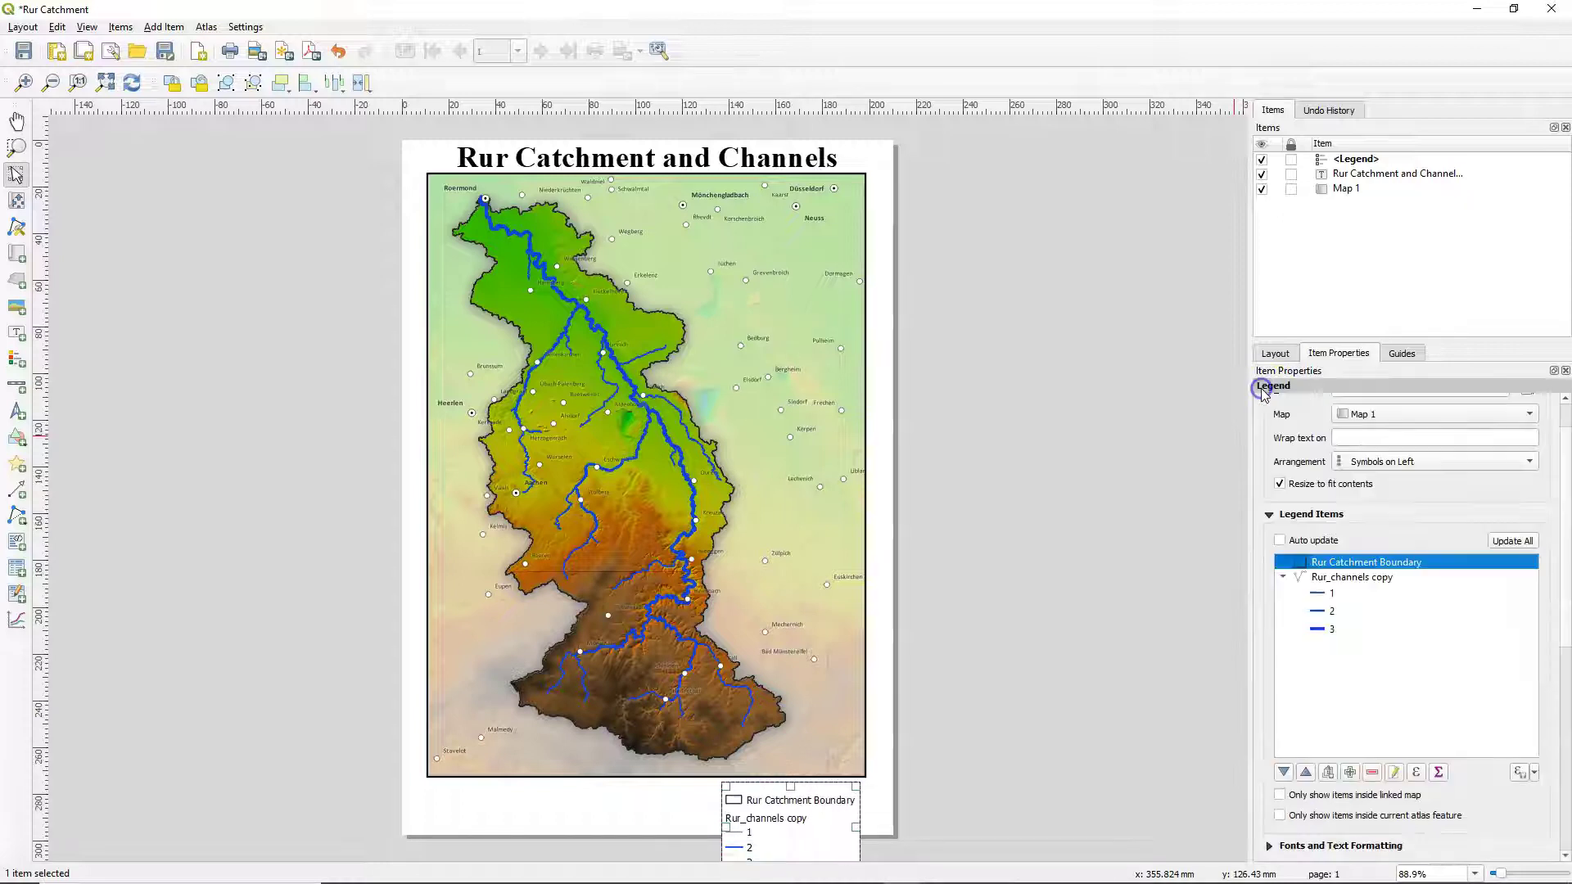
Rename the Rur_channels copy legend entry as Strahler Stream Order
double_click(1347, 580)
left_click_drag(1343, 435, 1246, 436)
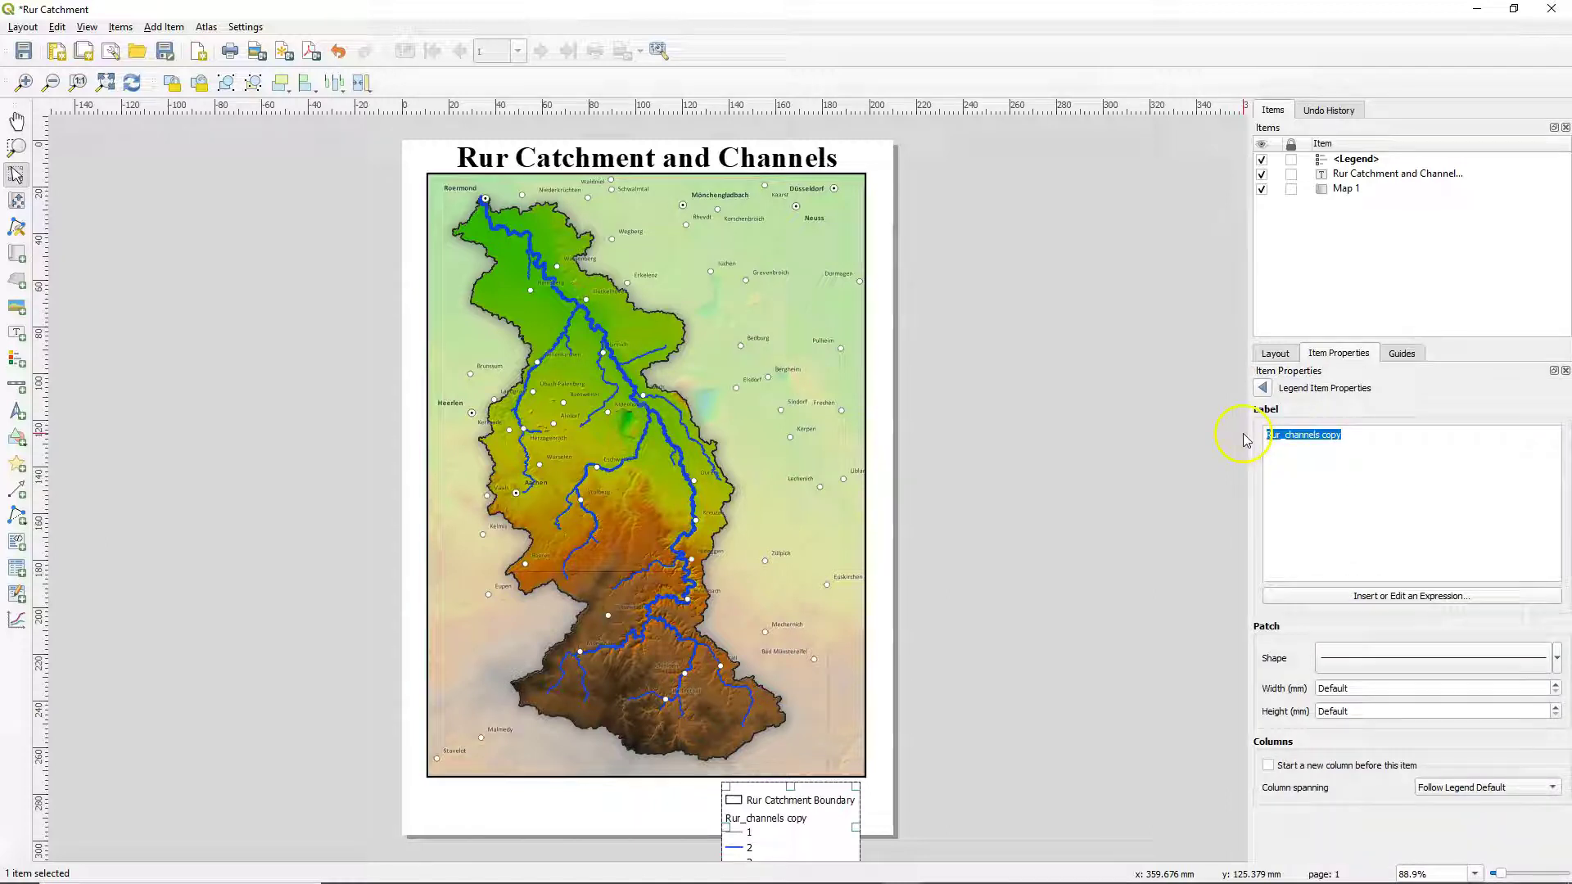
type("Strahler Stream Order")
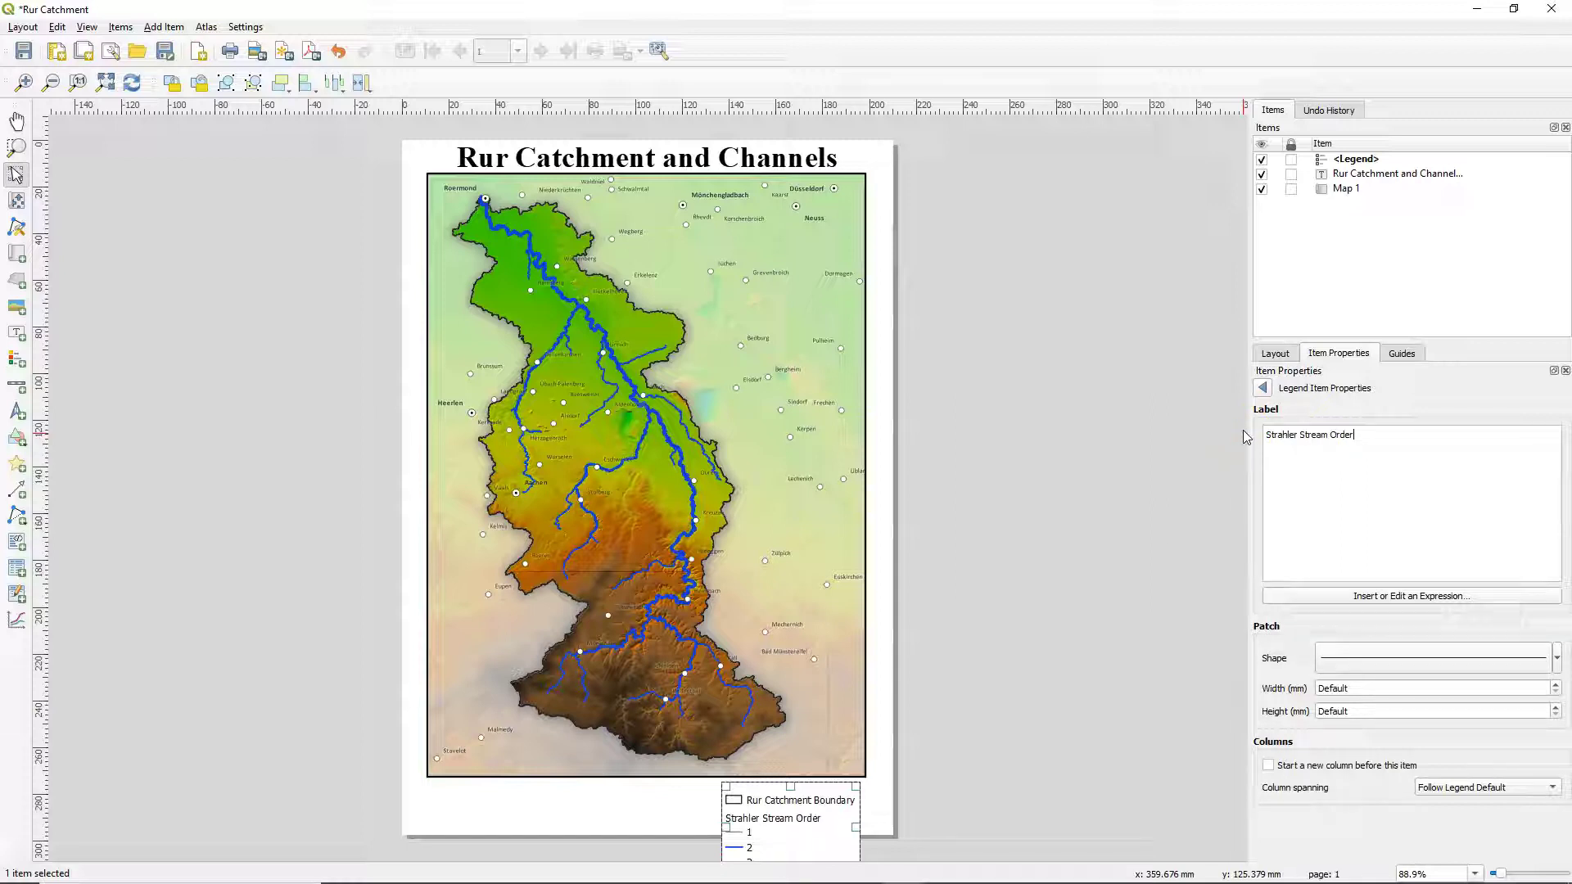
left_click(1262, 388)
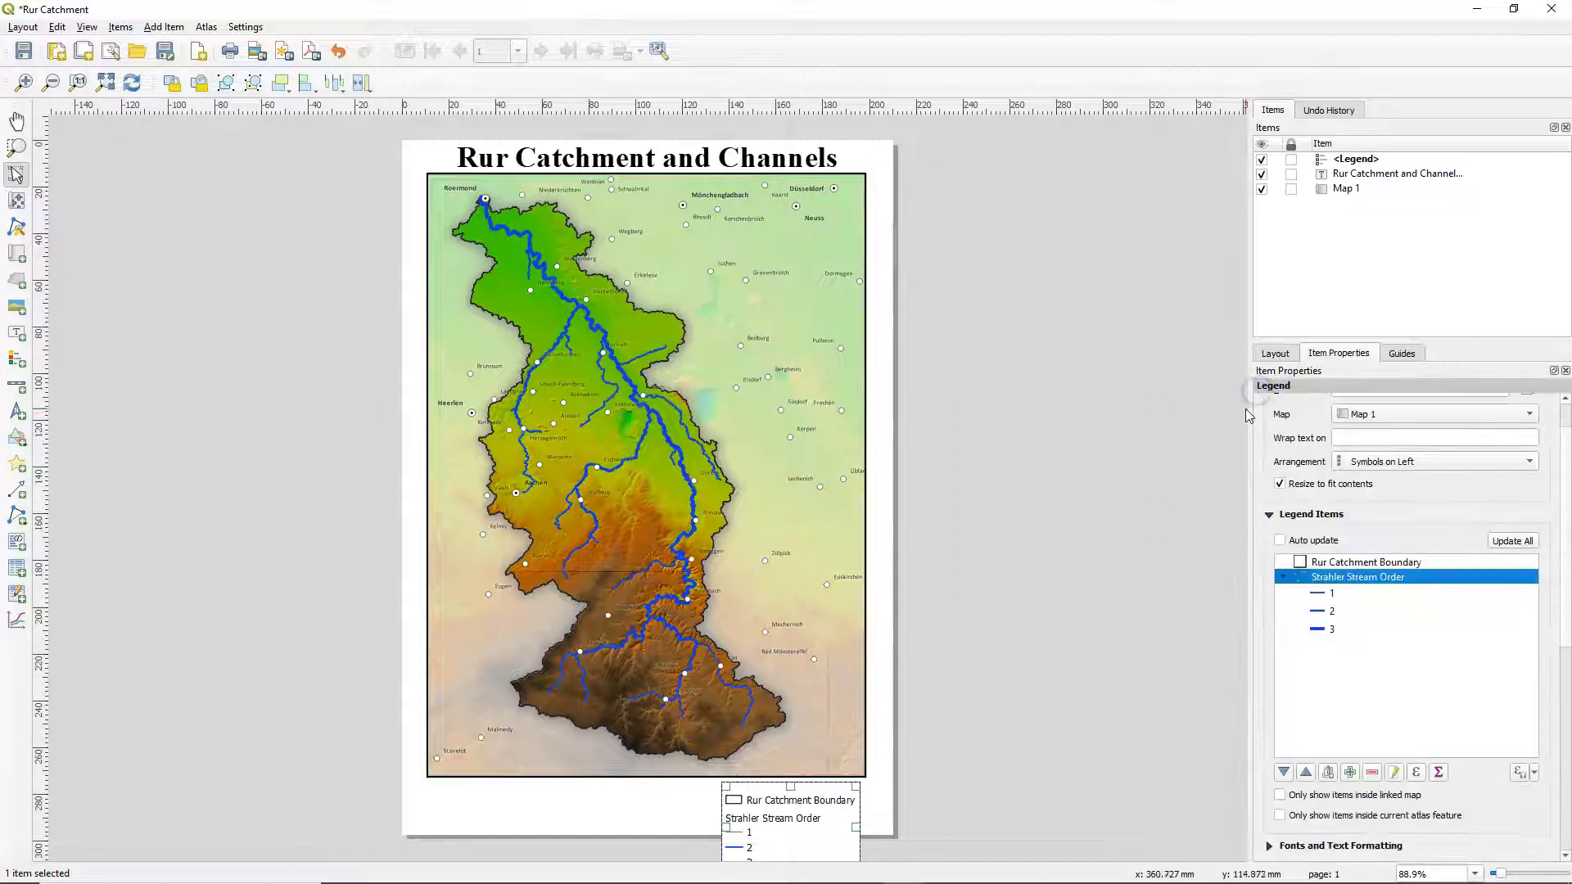
Set the legend to 2 columns and shift it so its right edge lines up with the map's right edge
scroll(1498, 692, "down", 5)
left_click(1270, 659)
left_click(1353, 686)
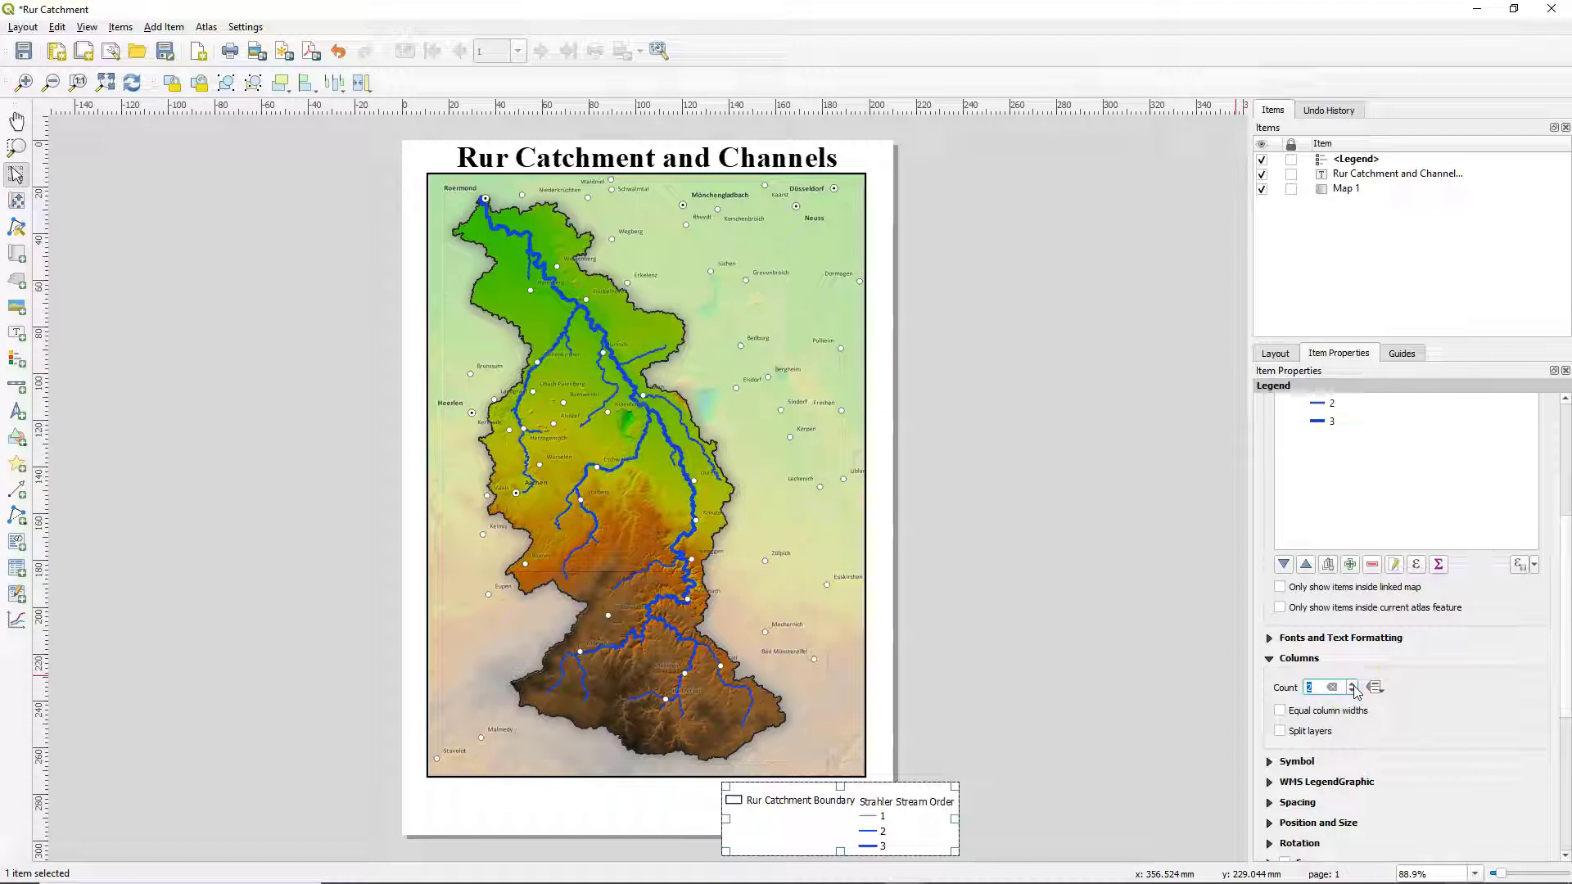
left_click_drag(879, 804, 784, 799)
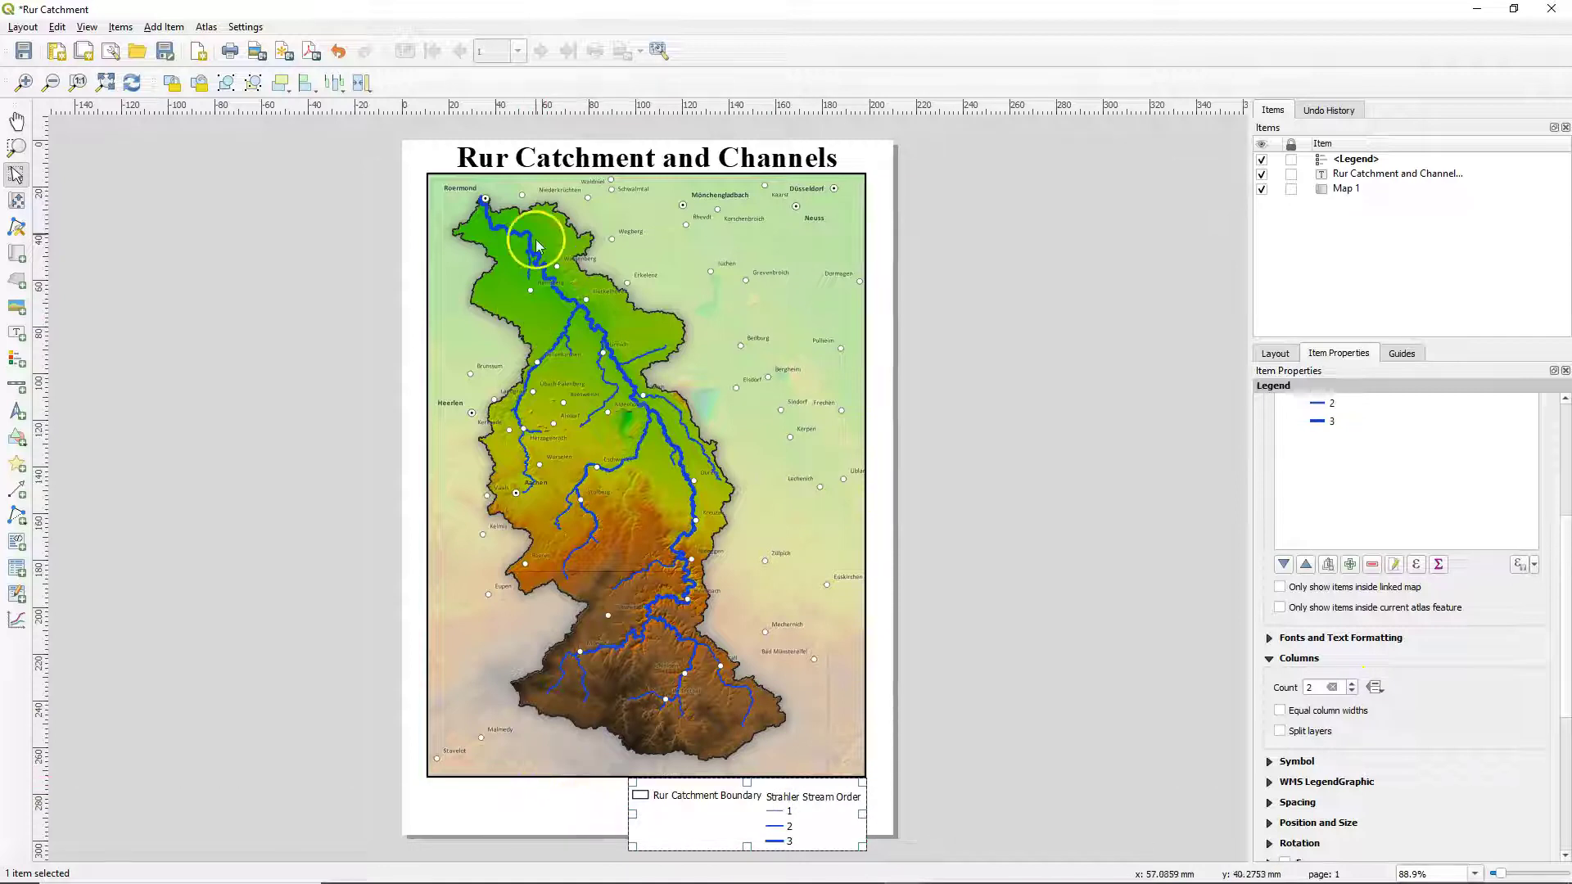
Shrink the map frame slightly at its upper and lower edges to make room for the title and legend
left_click(532, 190)
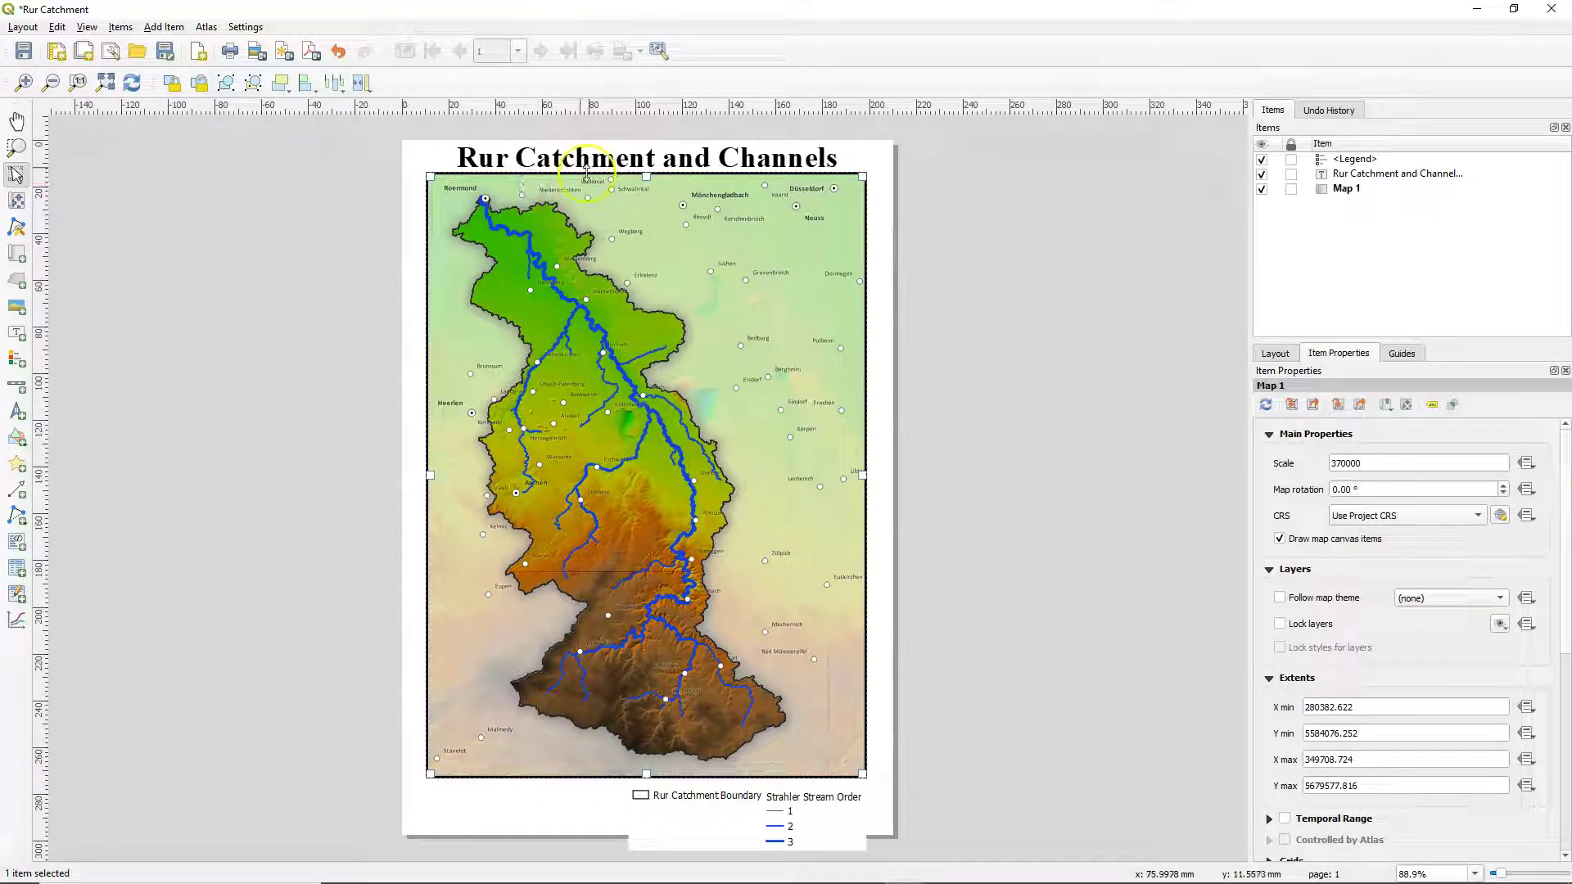
left_click_drag(647, 178, 647, 188)
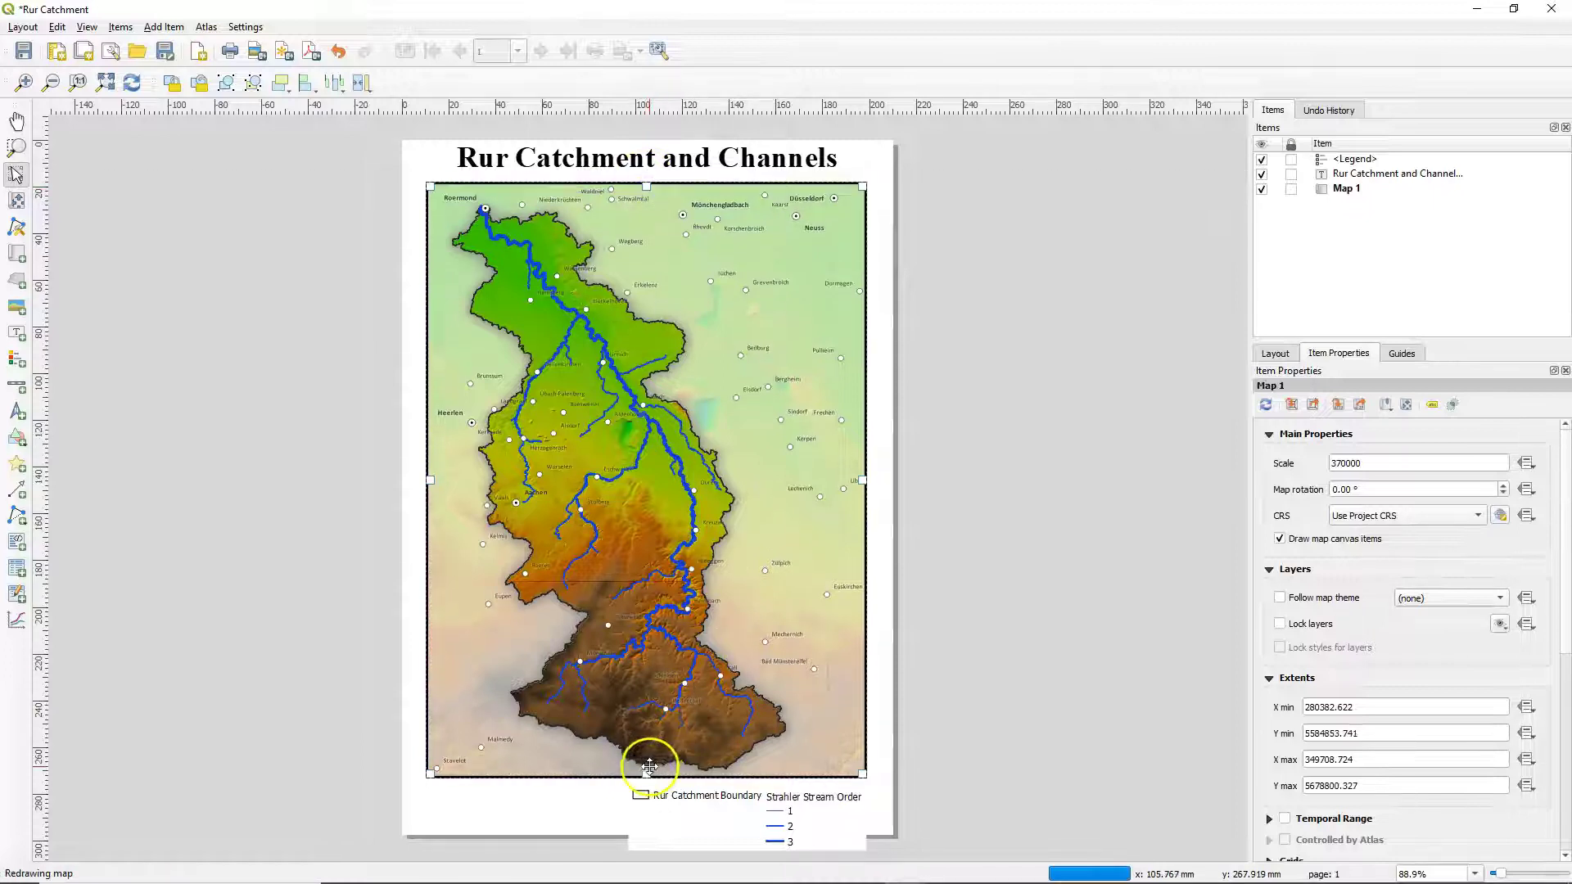
left_click_drag(650, 765, 650, 762)
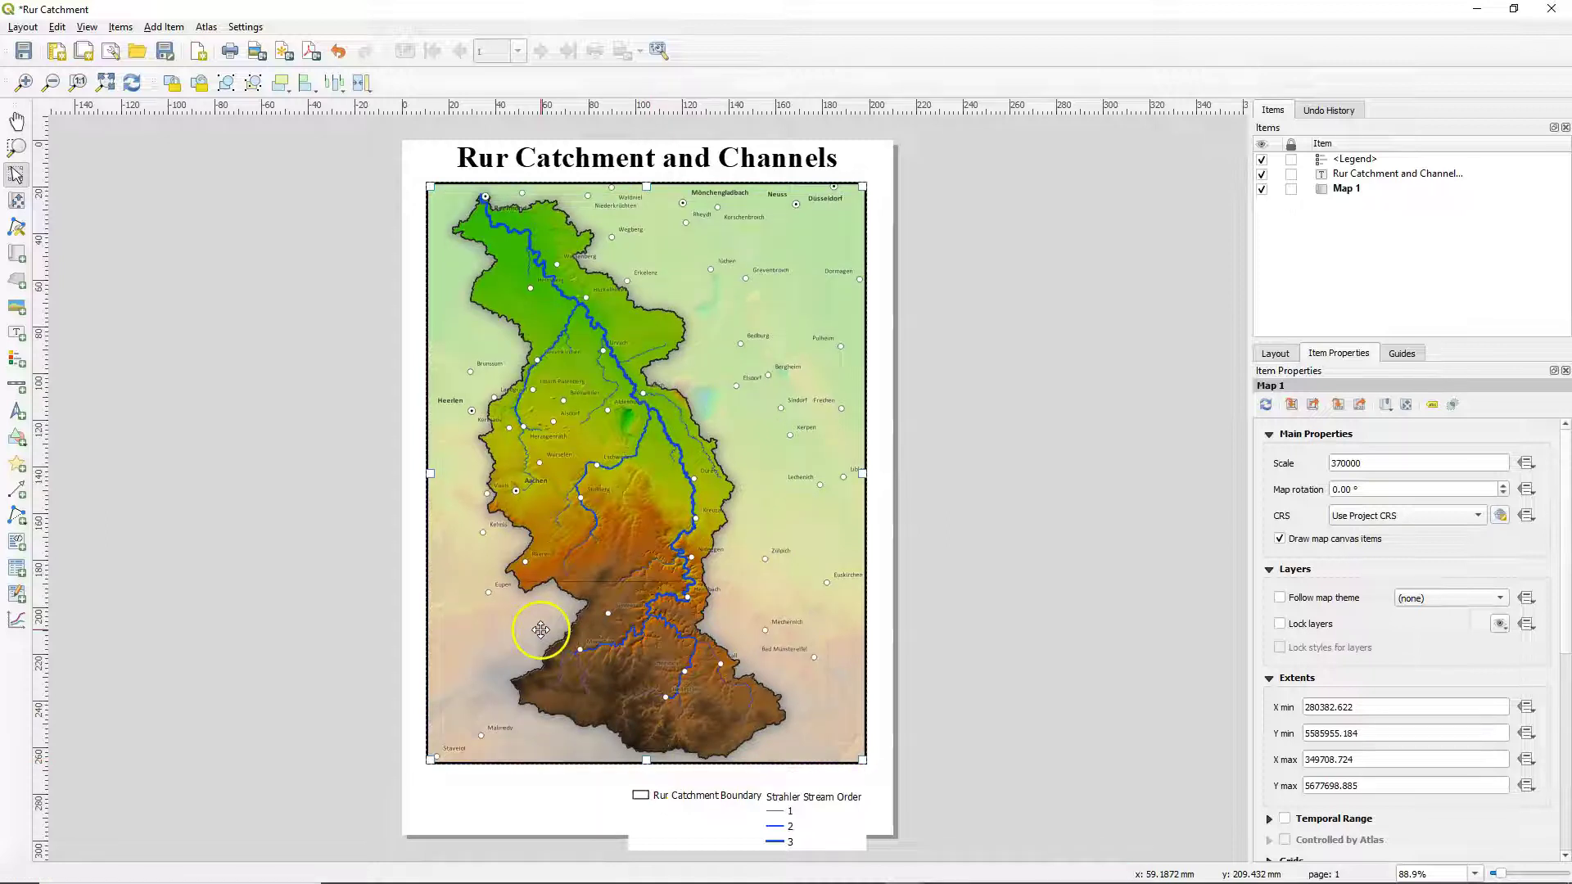
Reposition the map content inside its frame so the whole catchment fits within the reduced height
left_click(20, 201)
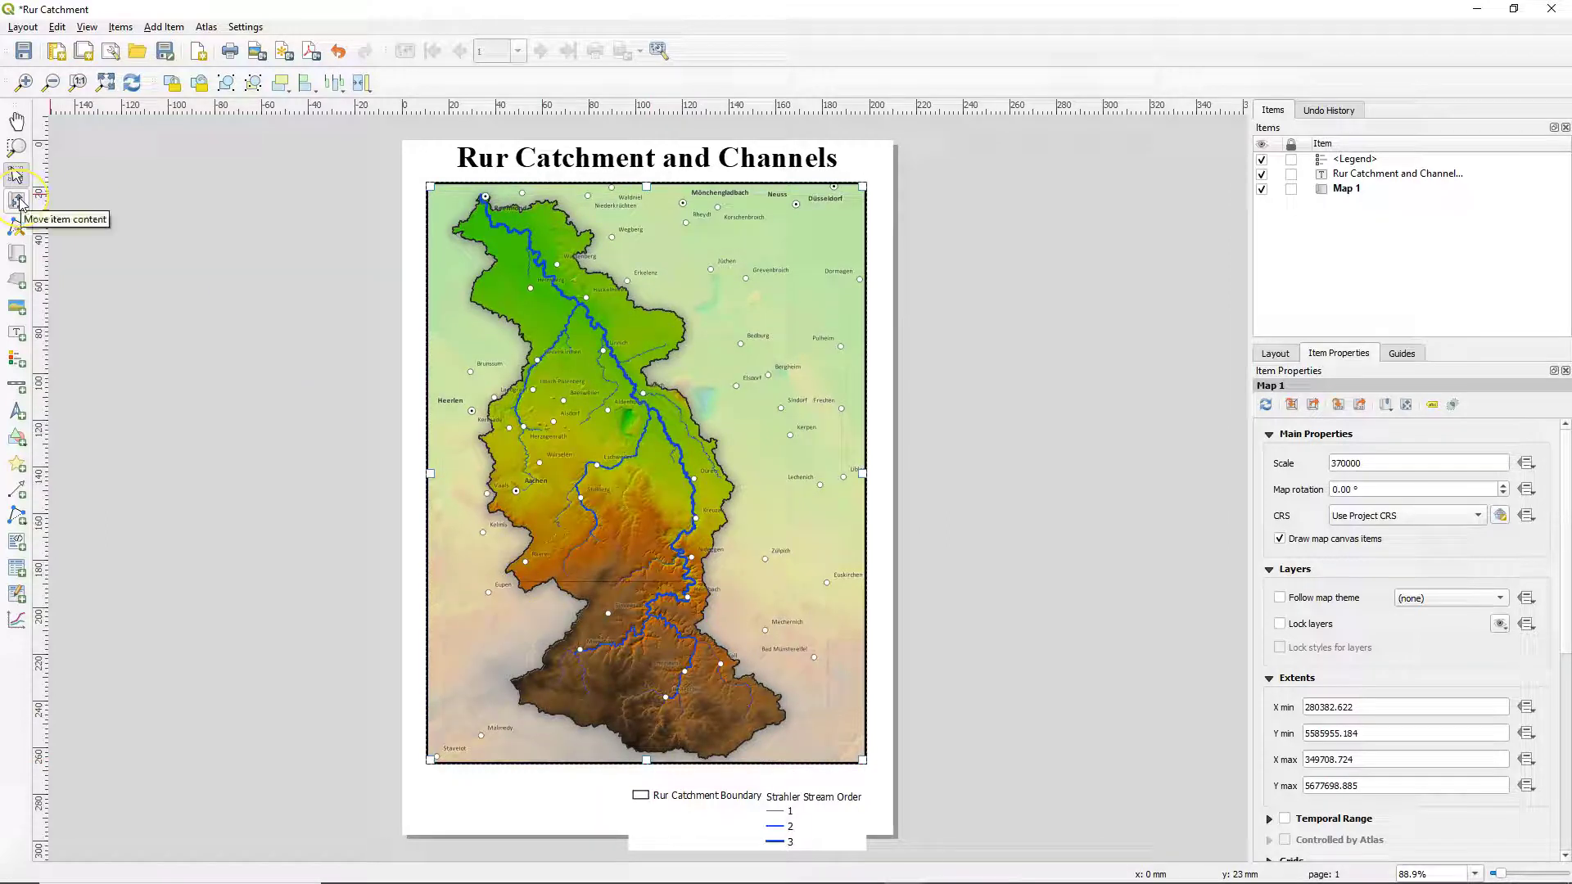
left_click_drag(610, 401, 612, 404)
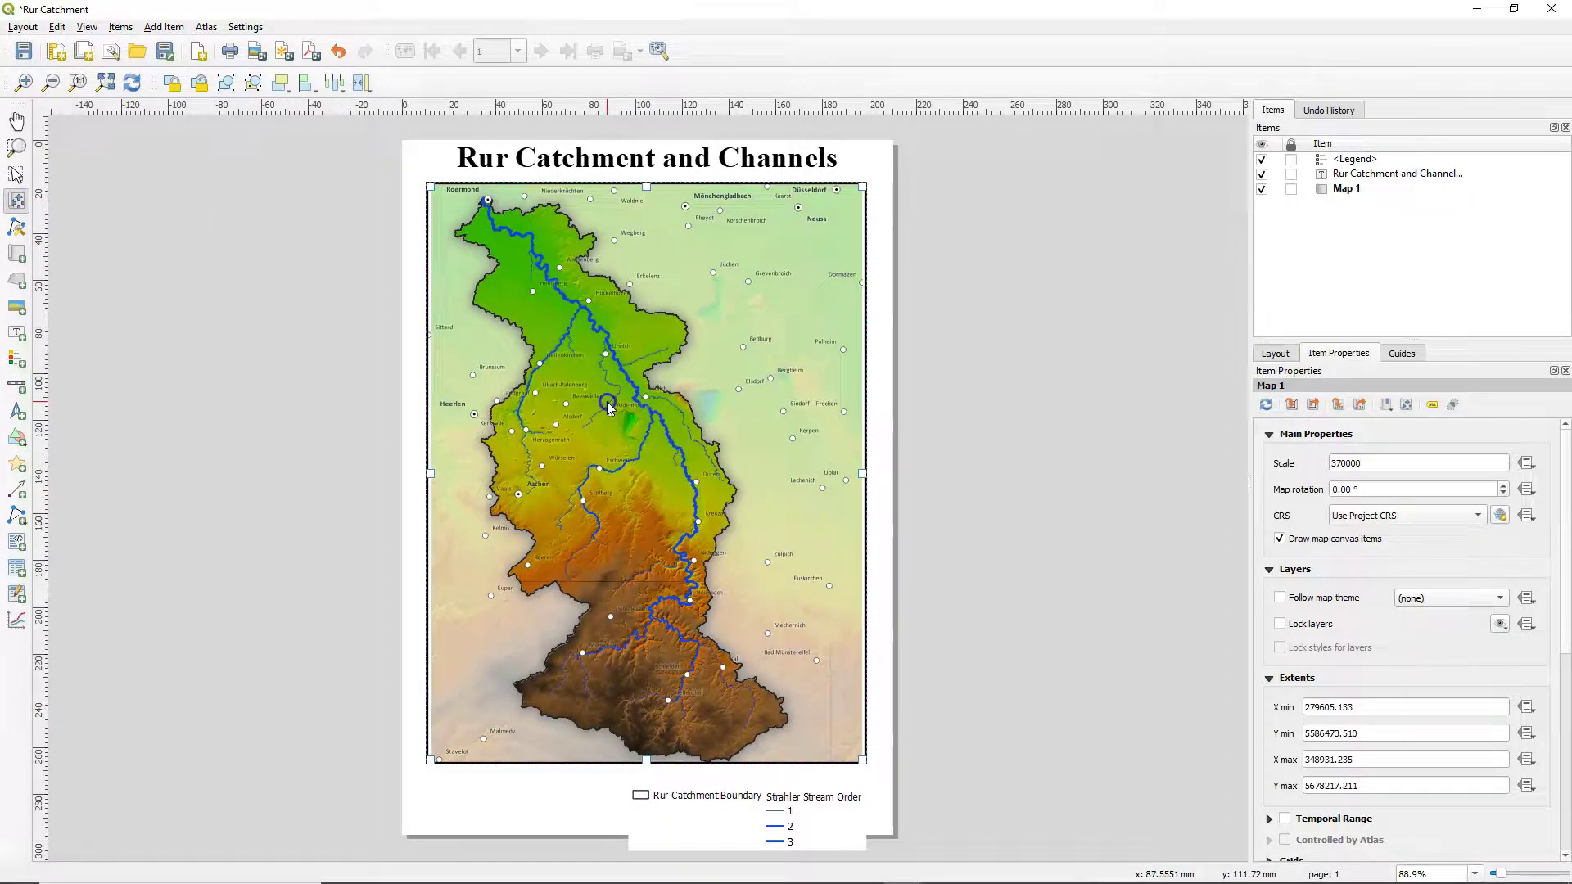
left_click_drag(609, 407, 608, 408)
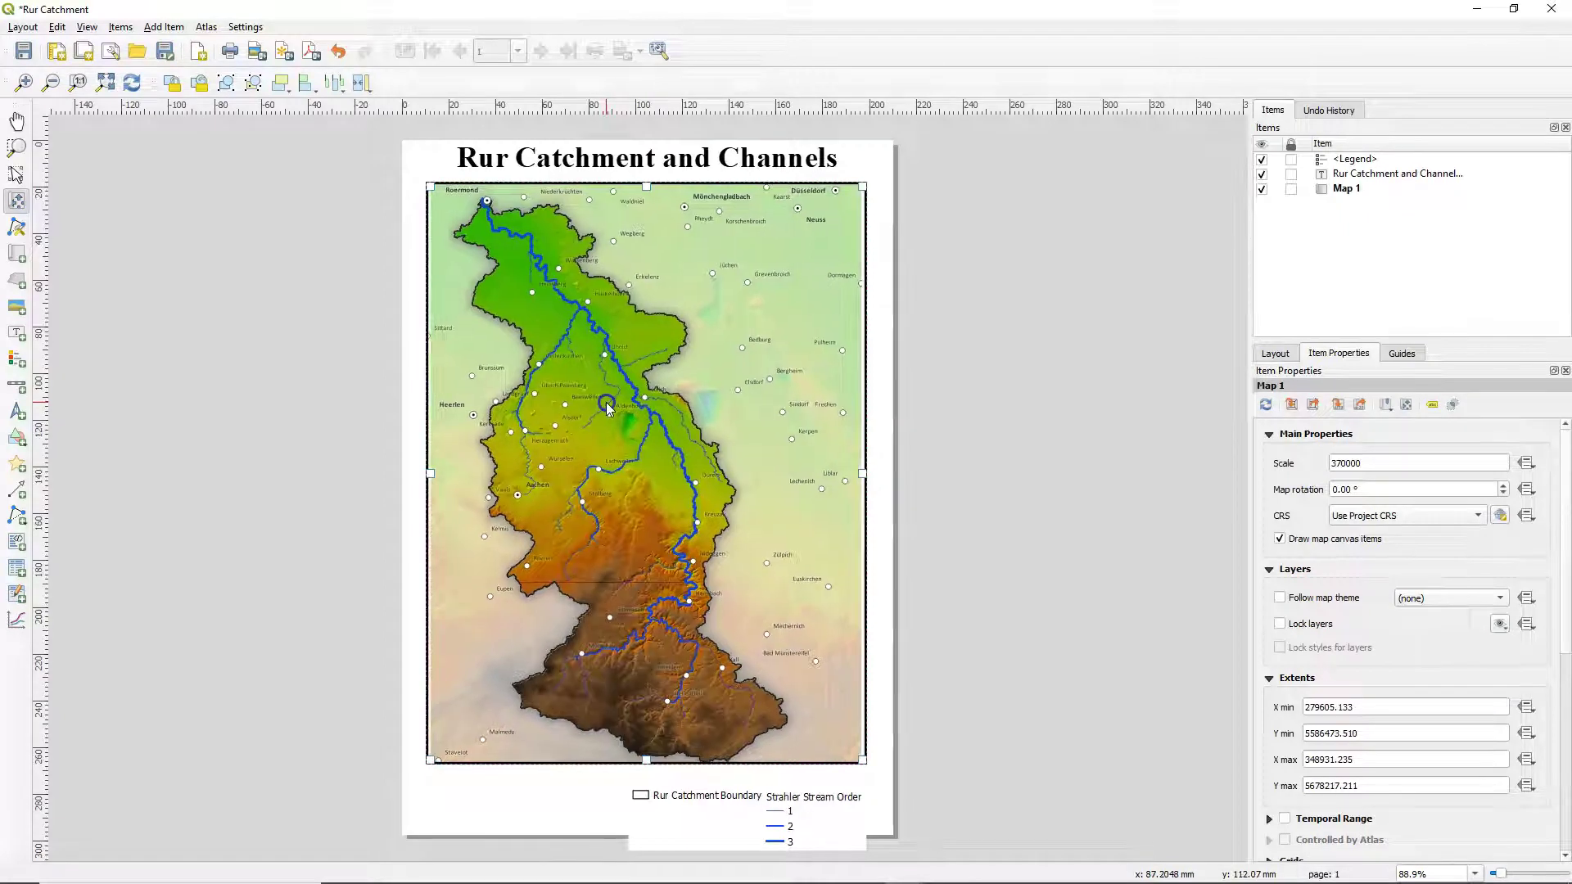
left_click_drag(606, 403, 605, 403)
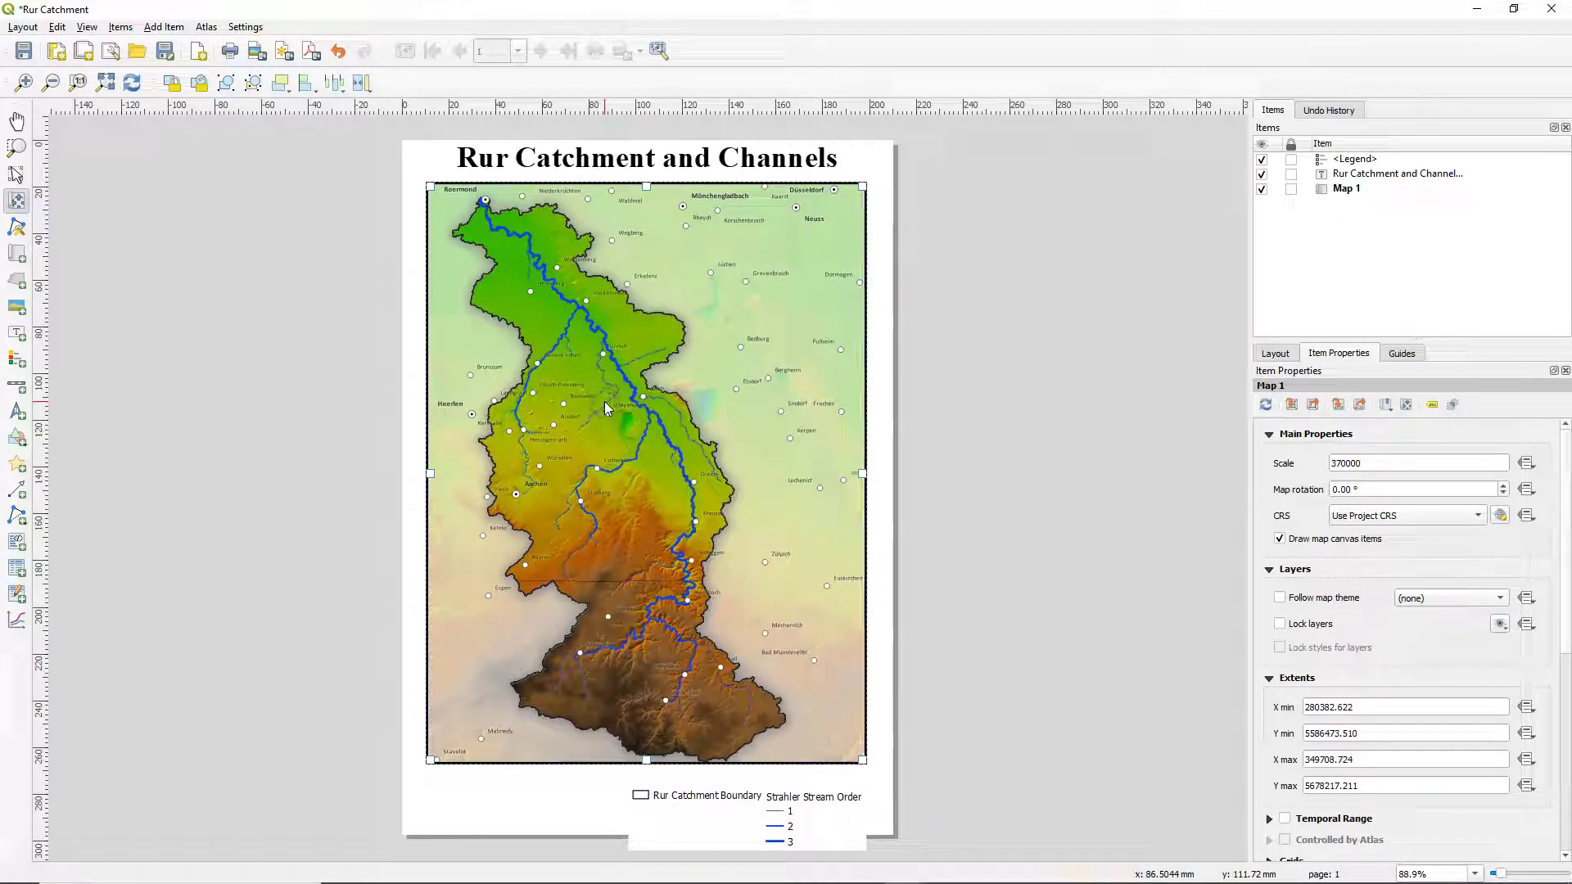
left_click(735, 658)
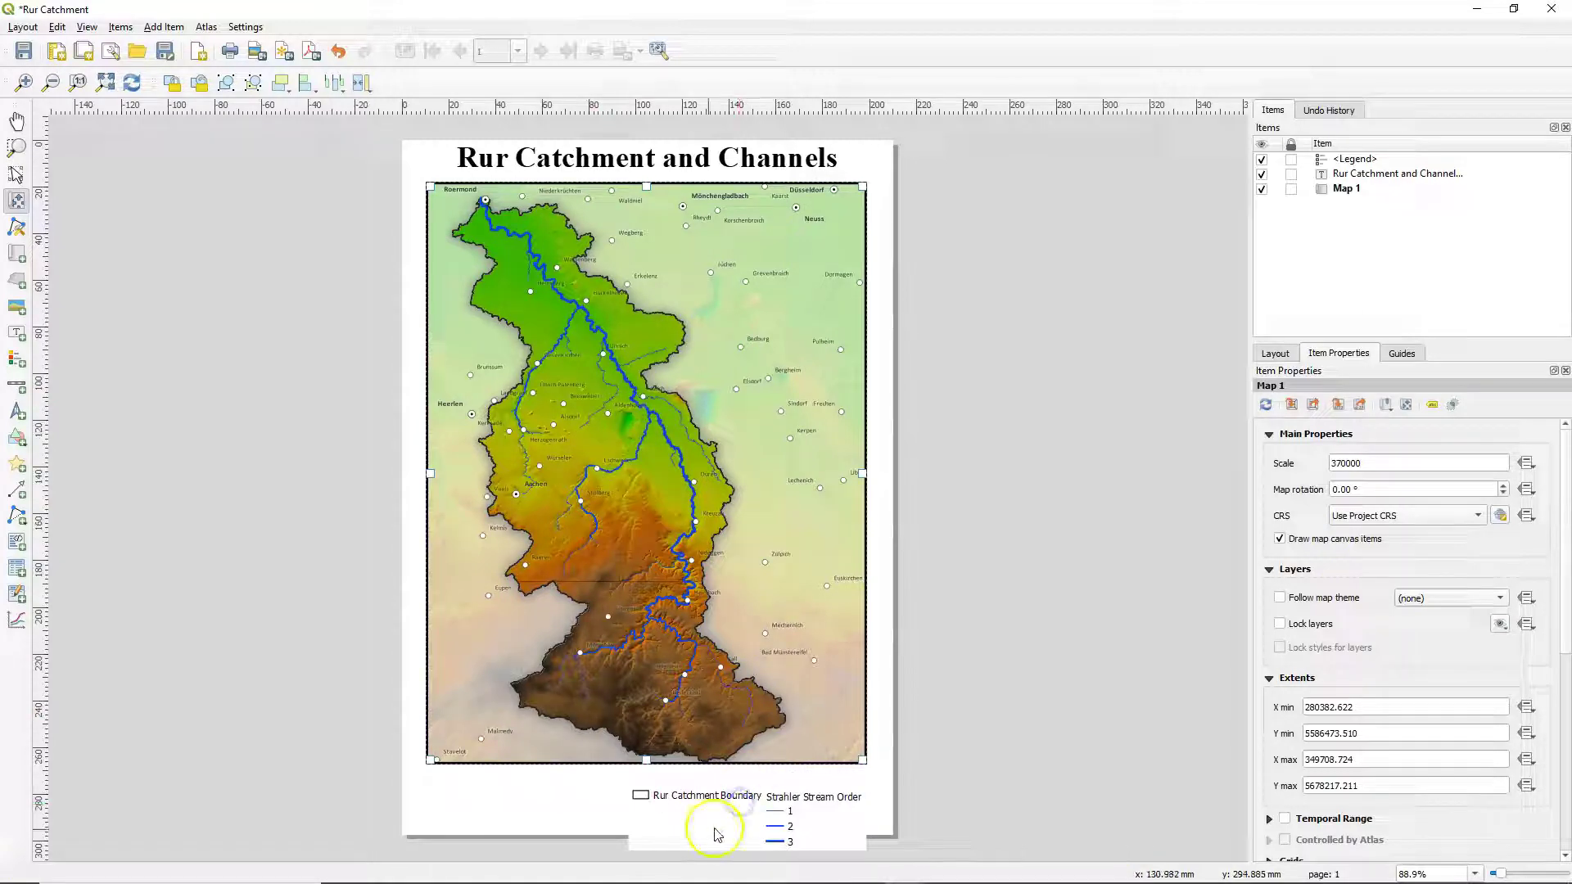
Move the legend up directly beneath the map frame, inside the page, and turn off its background
left_click(17, 174)
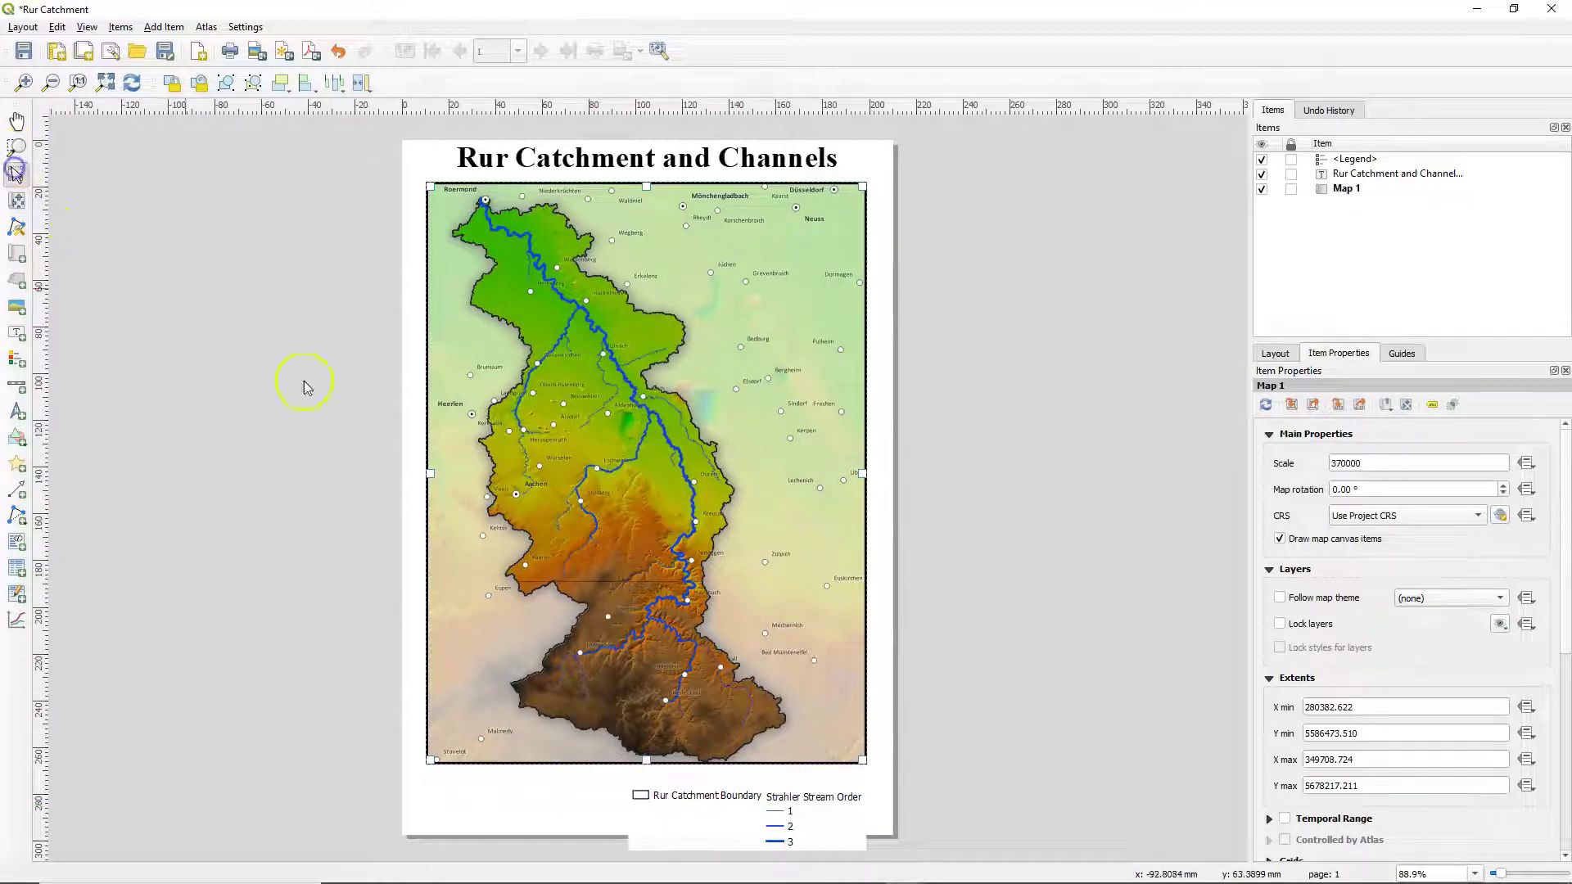
left_click(773, 810)
left_click_drag(754, 800, 765, 788)
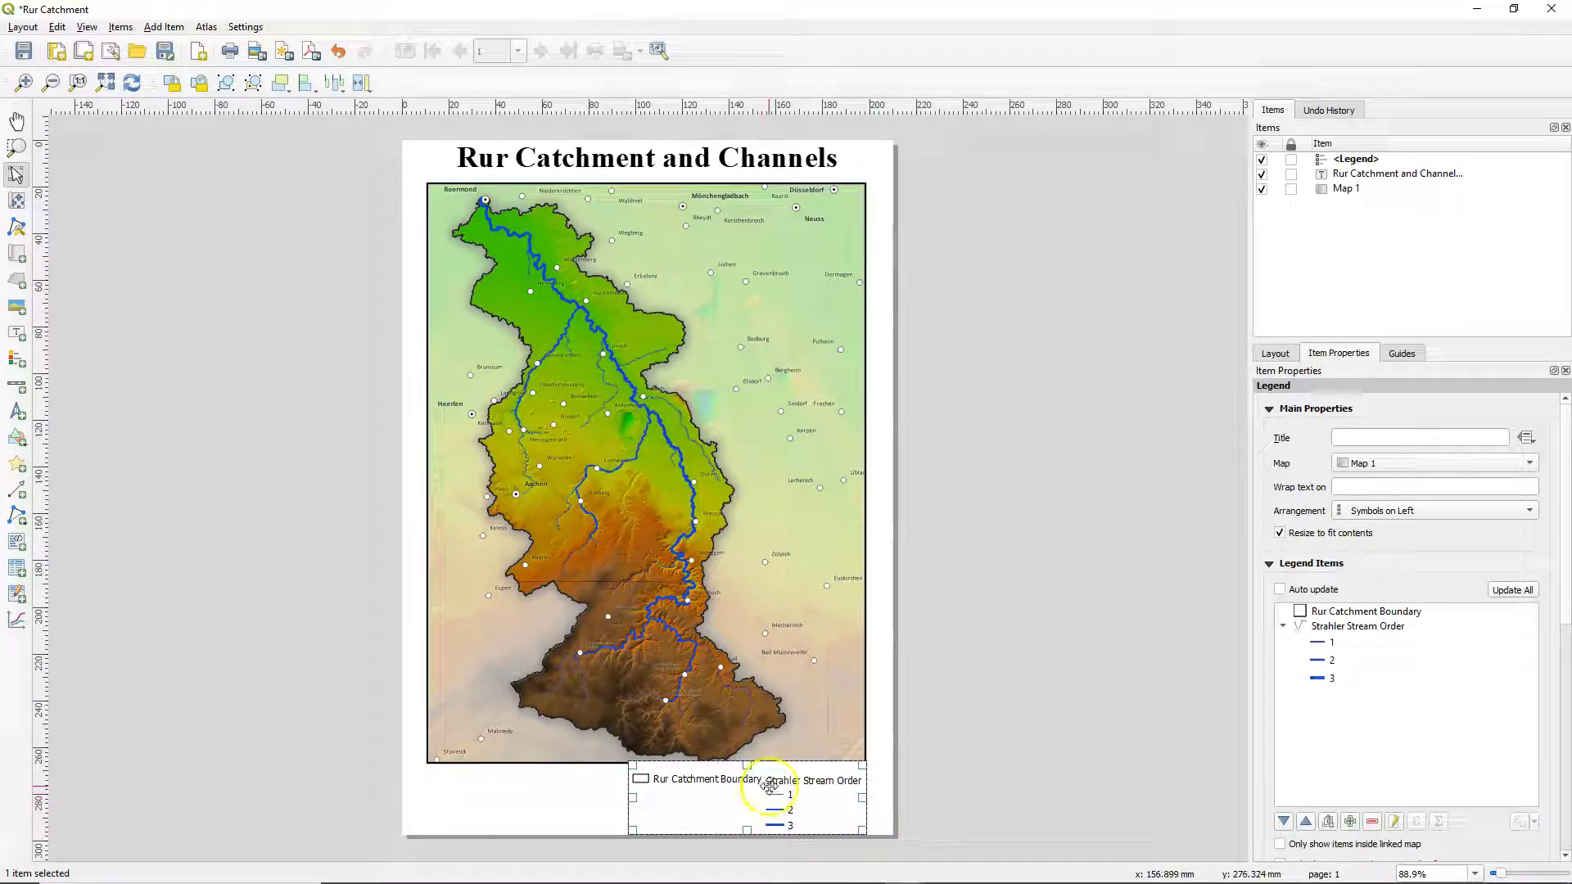
left_click_drag(1566, 606, 1567, 811)
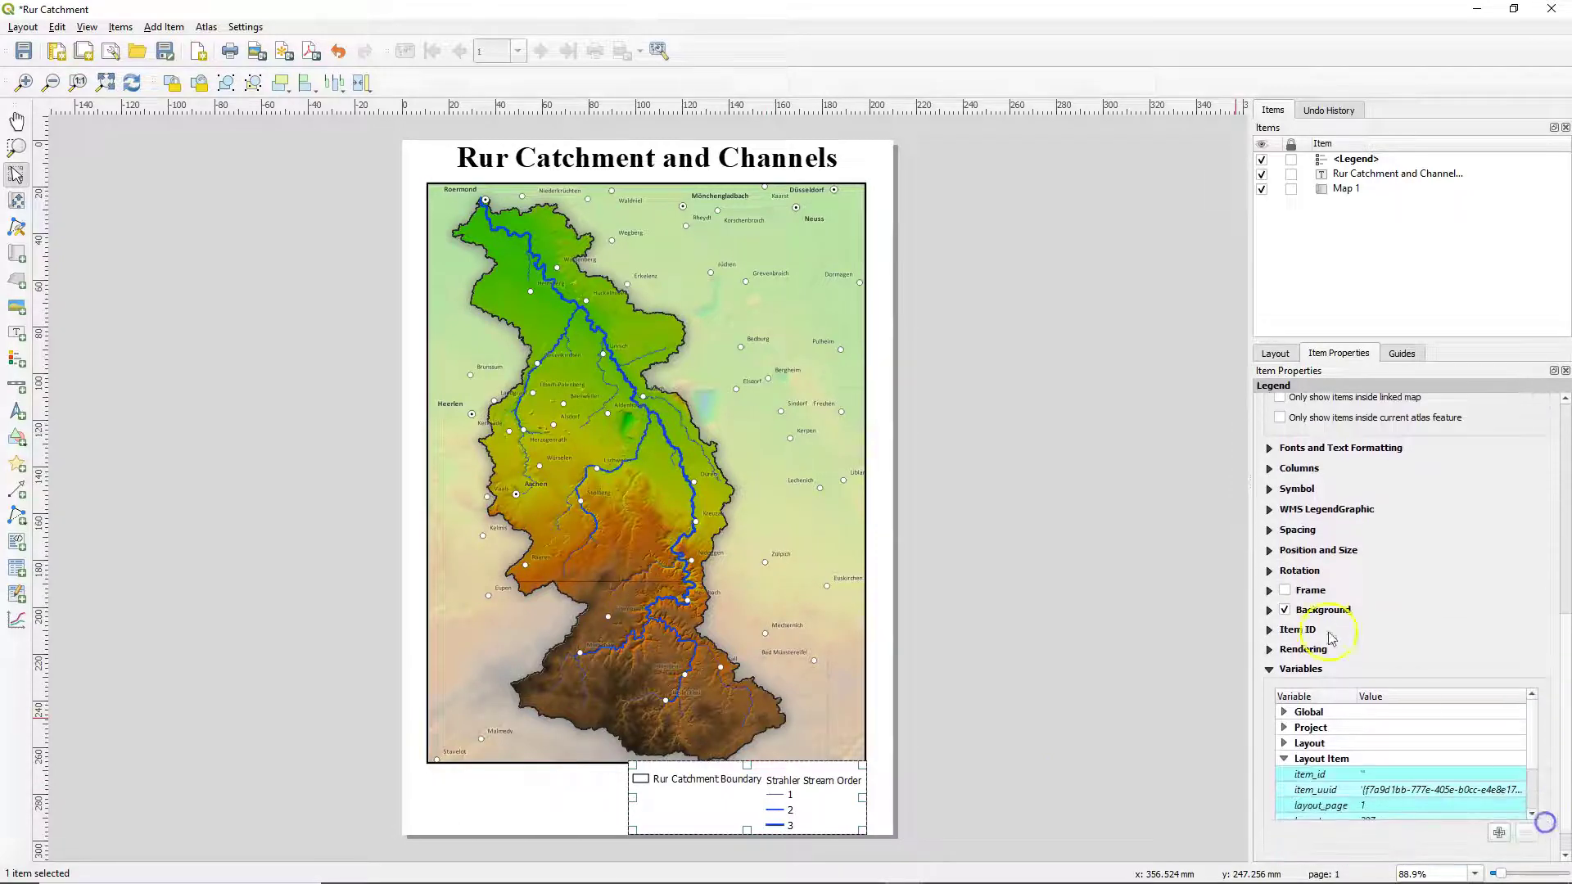
left_click(1284, 610)
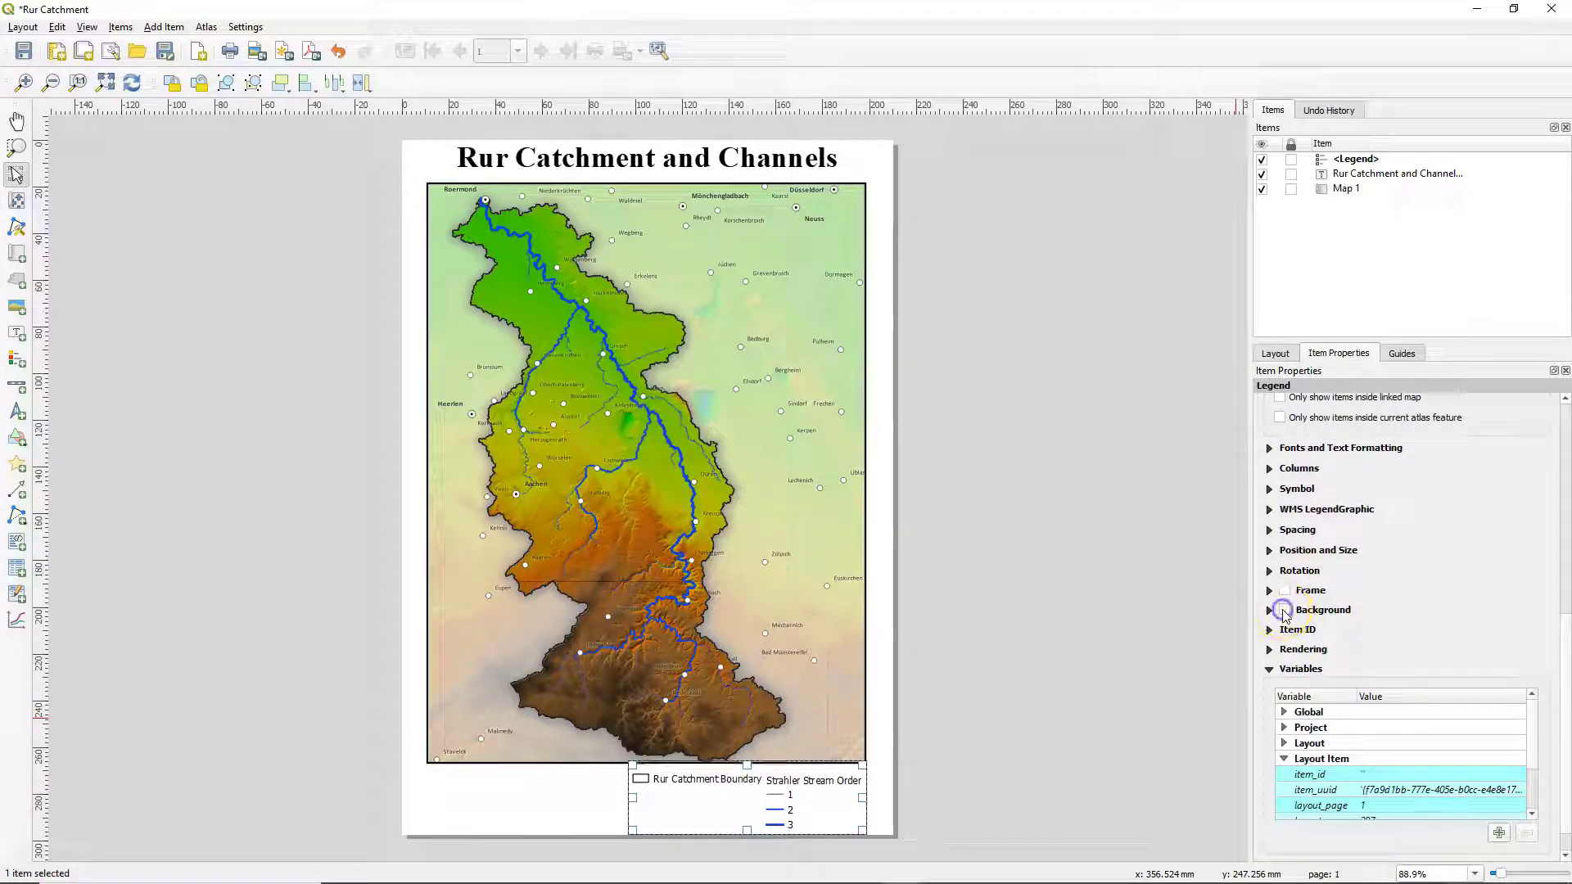
left_click(881, 777)
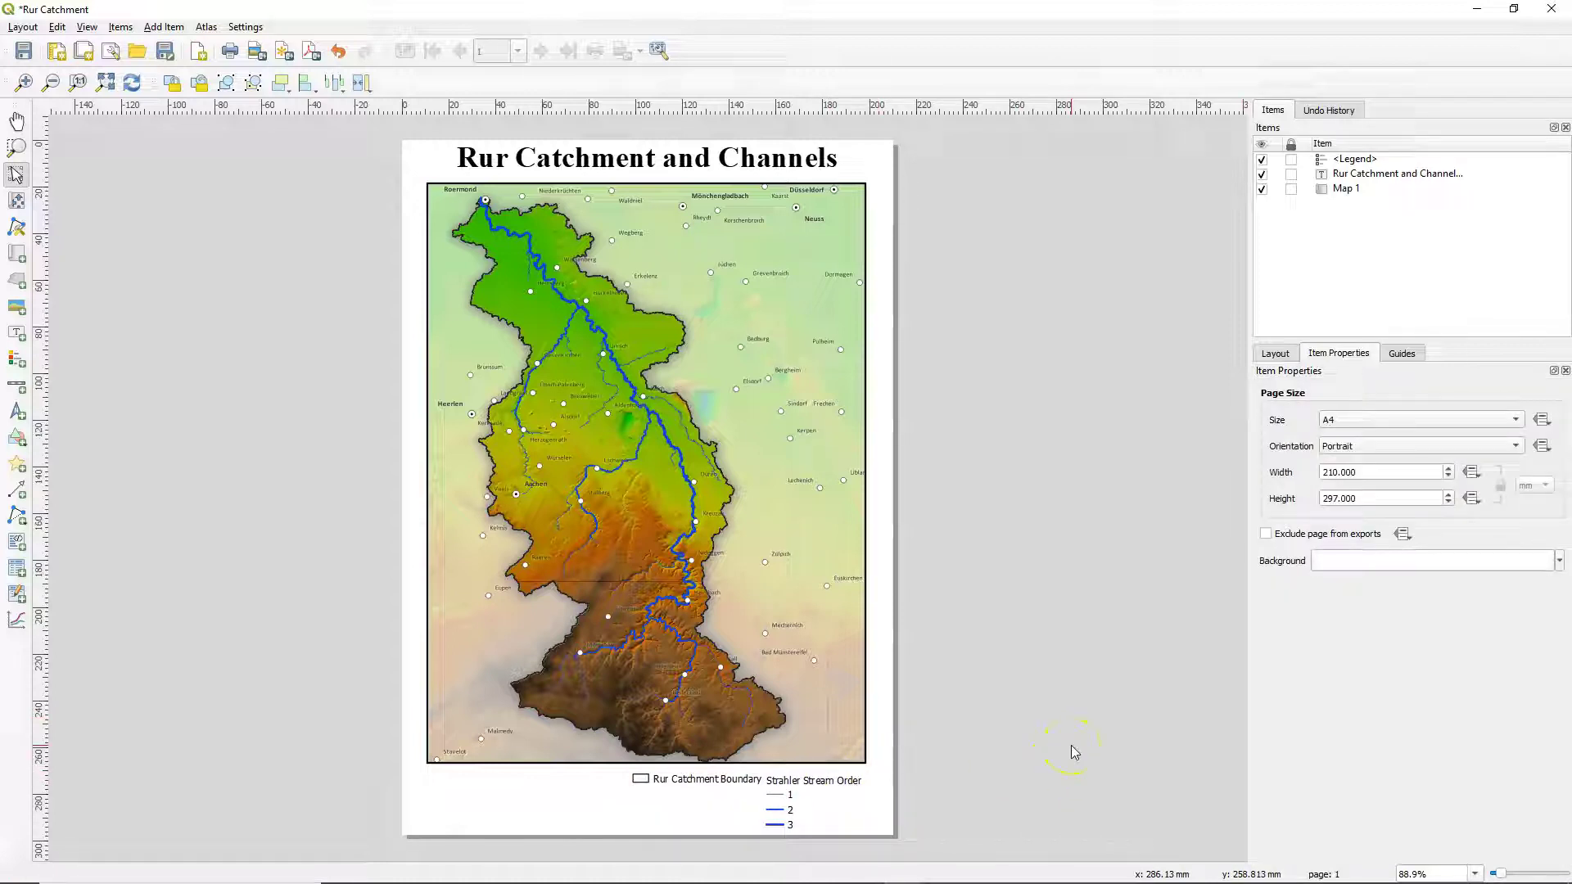